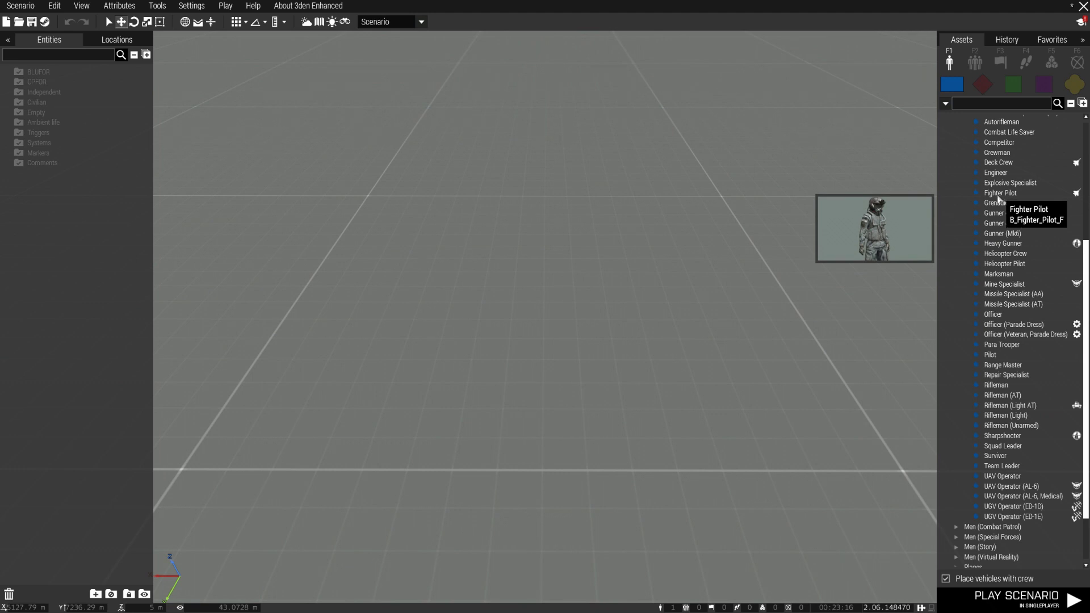
Step: Place a BLUFOR Grenadier, then a Keyframe Animation Timeline just above him
{"action": "left_click", "coordinate": [998, 203]}
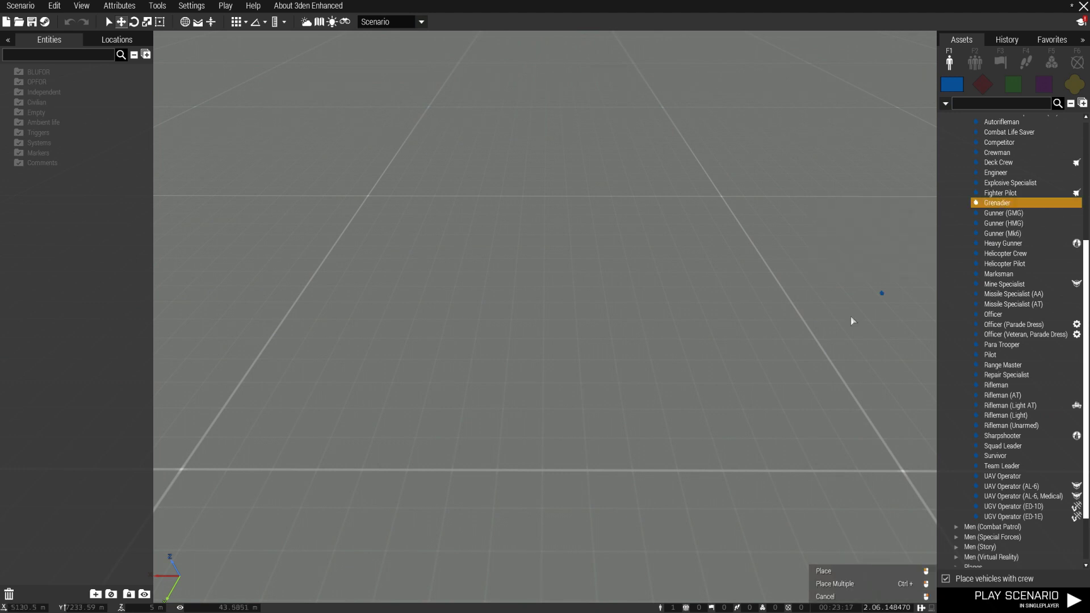
{"action": "left_click", "coordinate": [533, 521]}
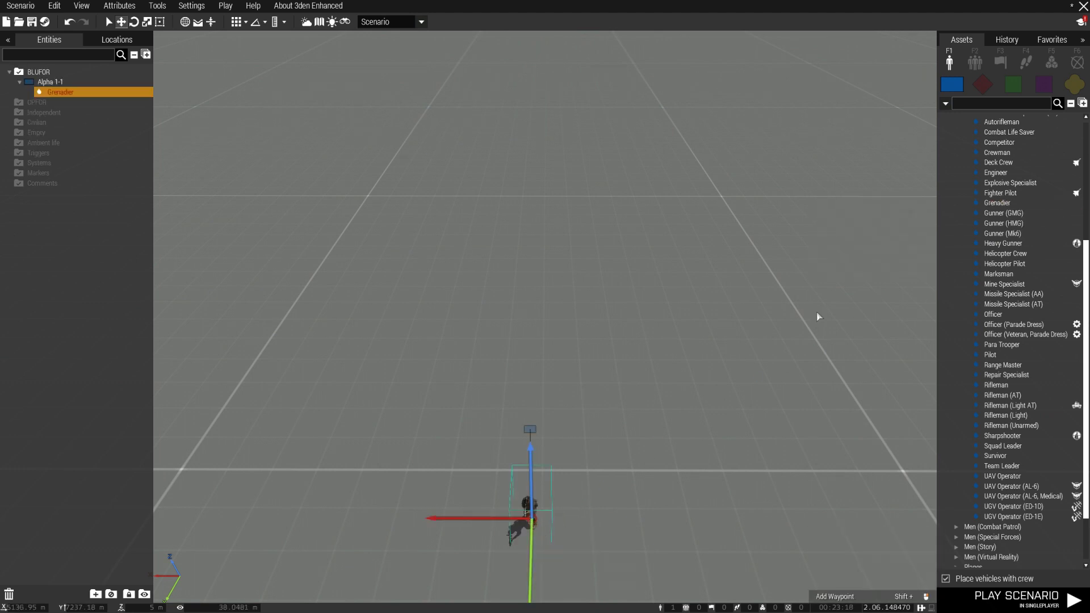
{"action": "left_click", "coordinate": [1053, 62]}
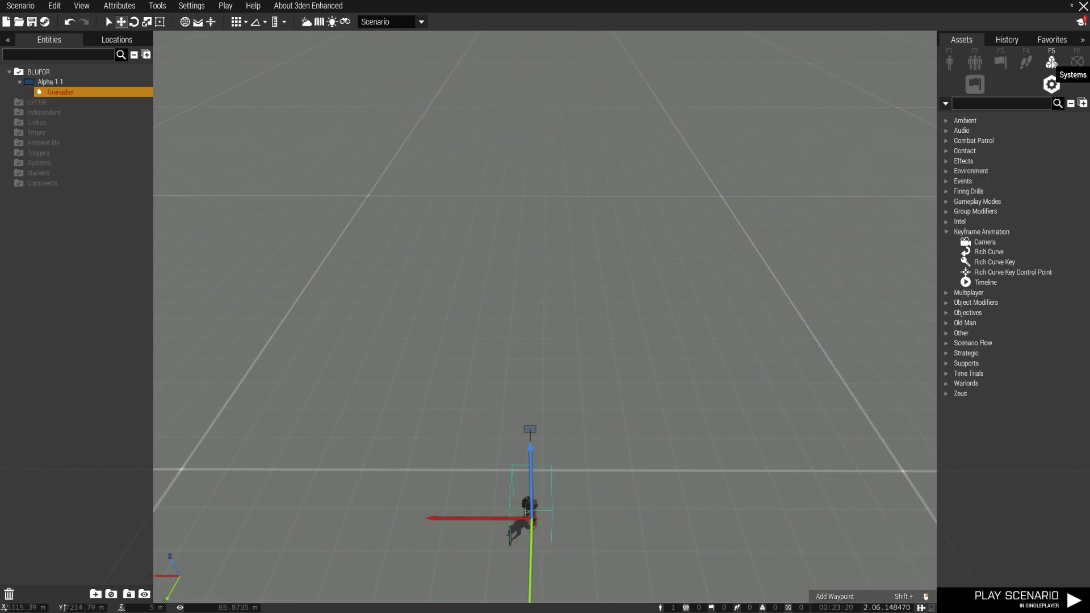
{"action": "left_click", "coordinate": [969, 233]}
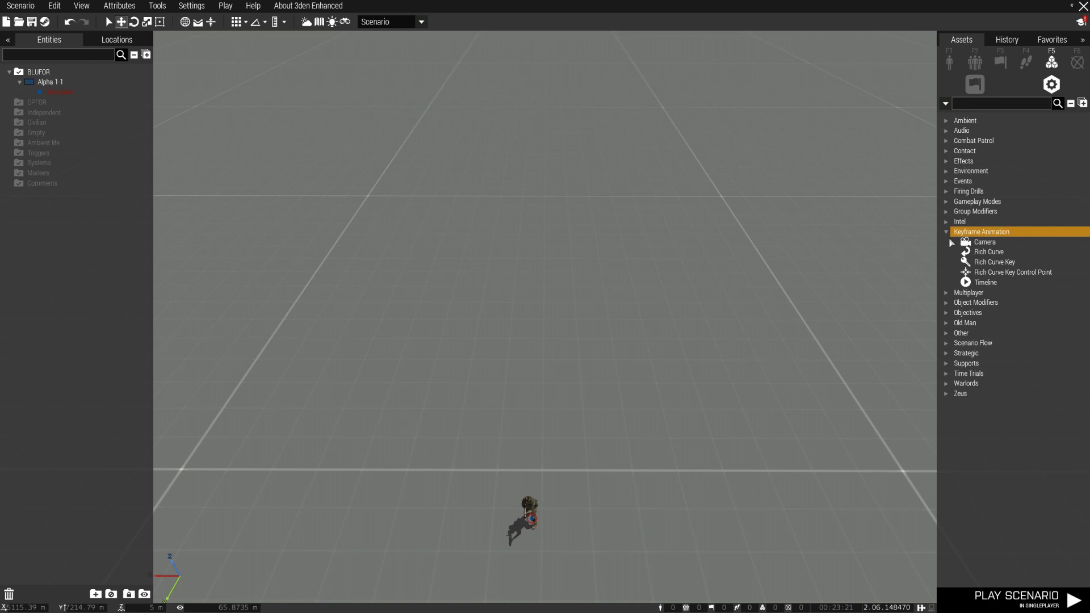
{"action": "left_click", "coordinate": [986, 282]}
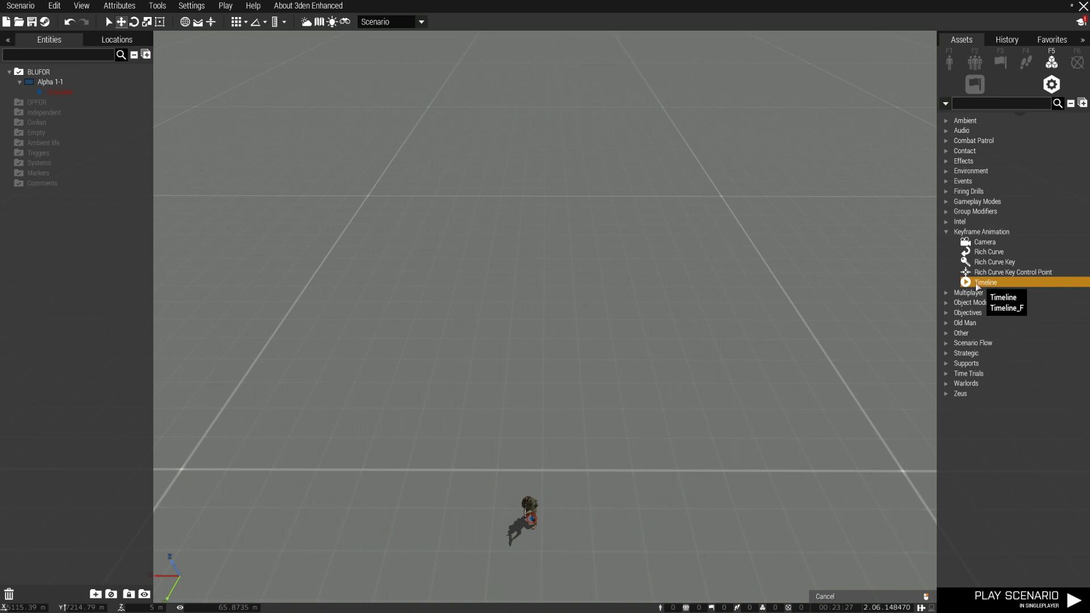
{"action": "left_click", "coordinate": [536, 406]}
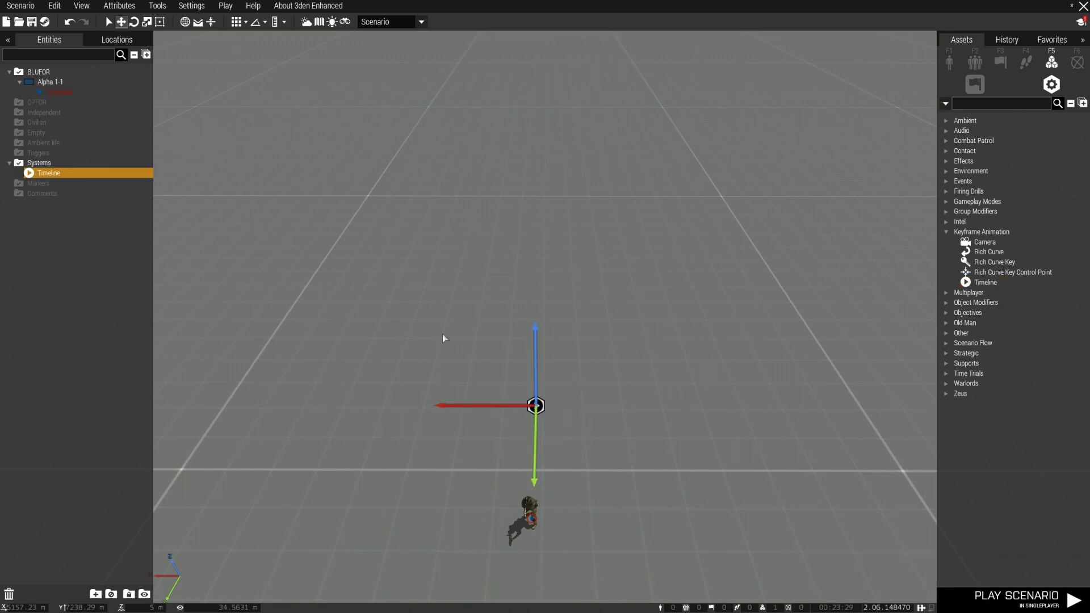
{"action": "key", "text": "1"}
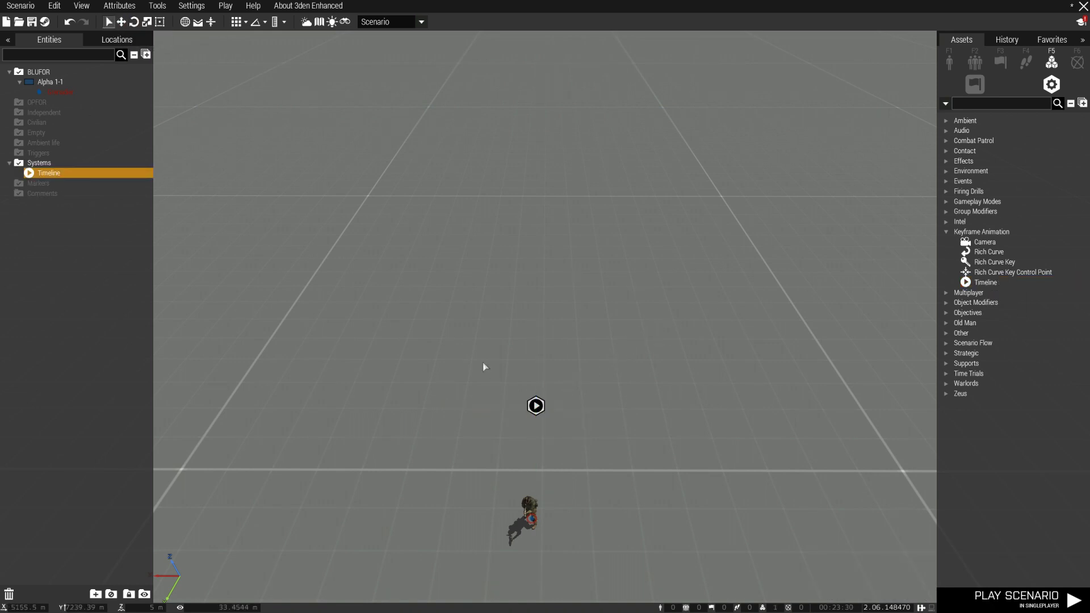
{"action": "double_click", "coordinate": [536, 407]}
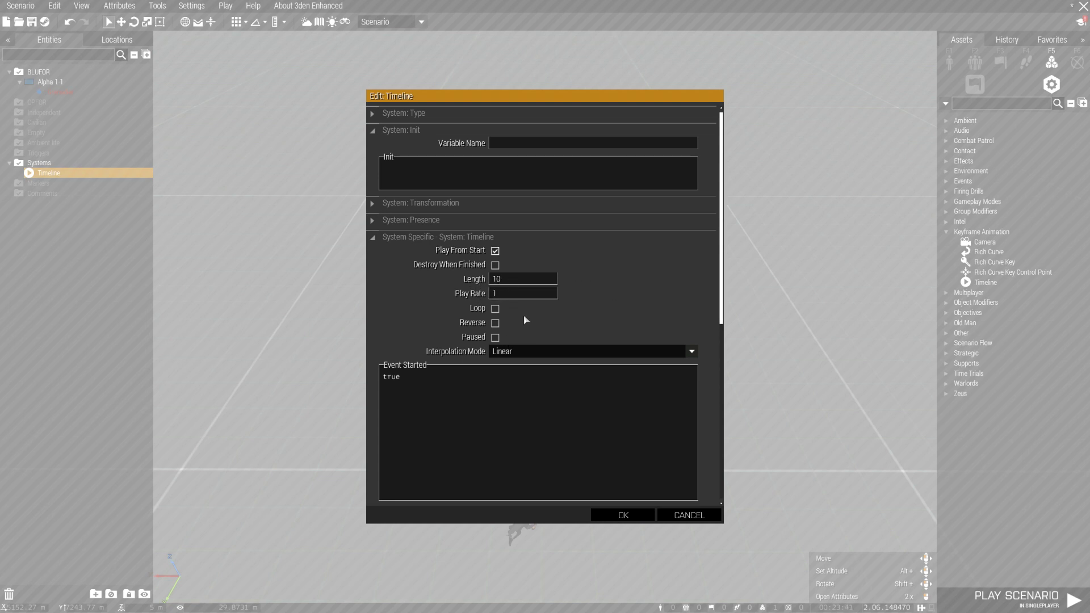
{"action": "left_click", "coordinate": [622, 515]}
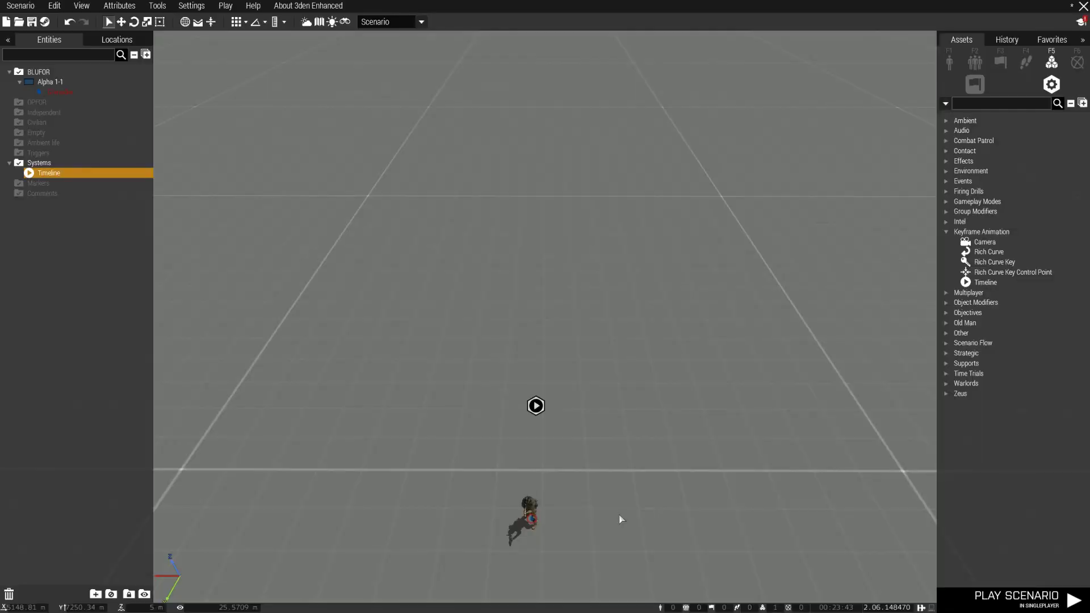
{"action": "left_click", "coordinate": [603, 478]}
{"action": "left_click", "coordinate": [530, 499]}
{"action": "left_click", "coordinate": [620, 453]}
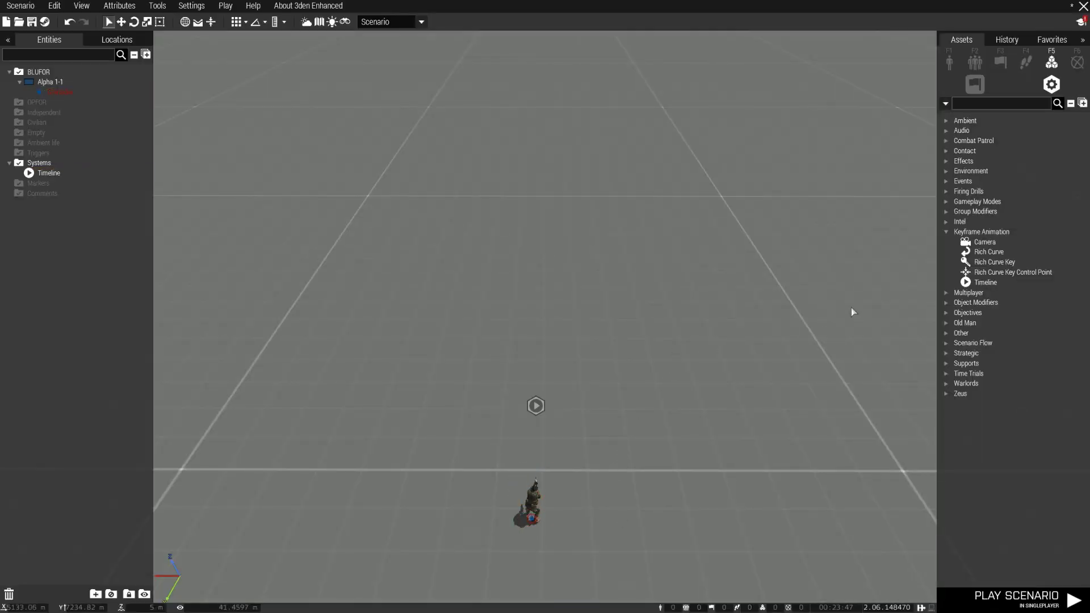
Step: Place a Rich Curve above the Timeline and sync it to the Timeline
{"action": "left_click", "coordinate": [989, 252]}
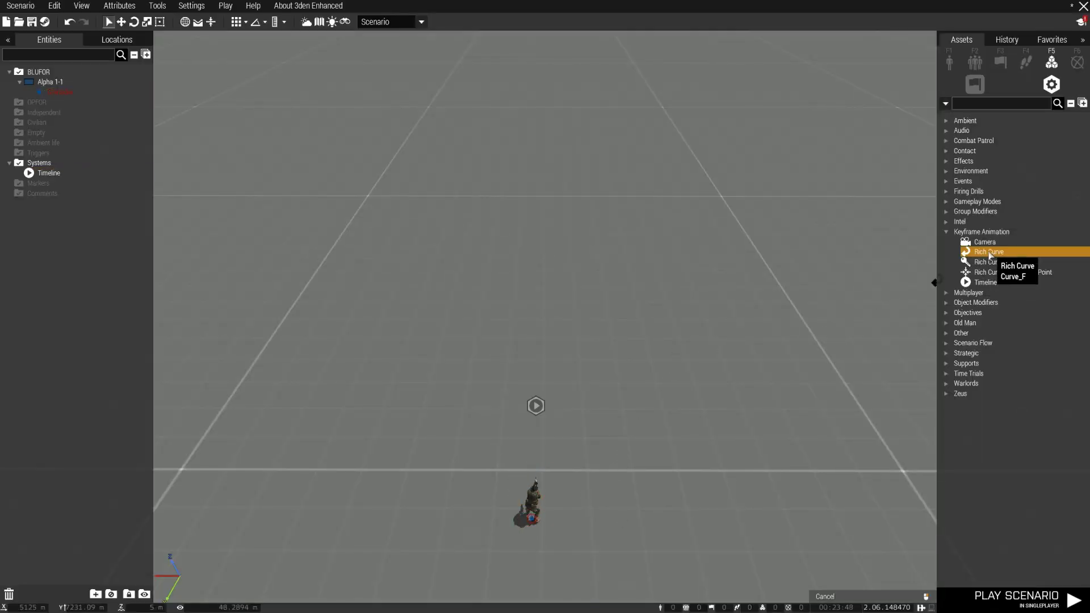
{"action": "left_click", "coordinate": [539, 310]}
{"action": "right_click", "coordinate": [537, 308]}
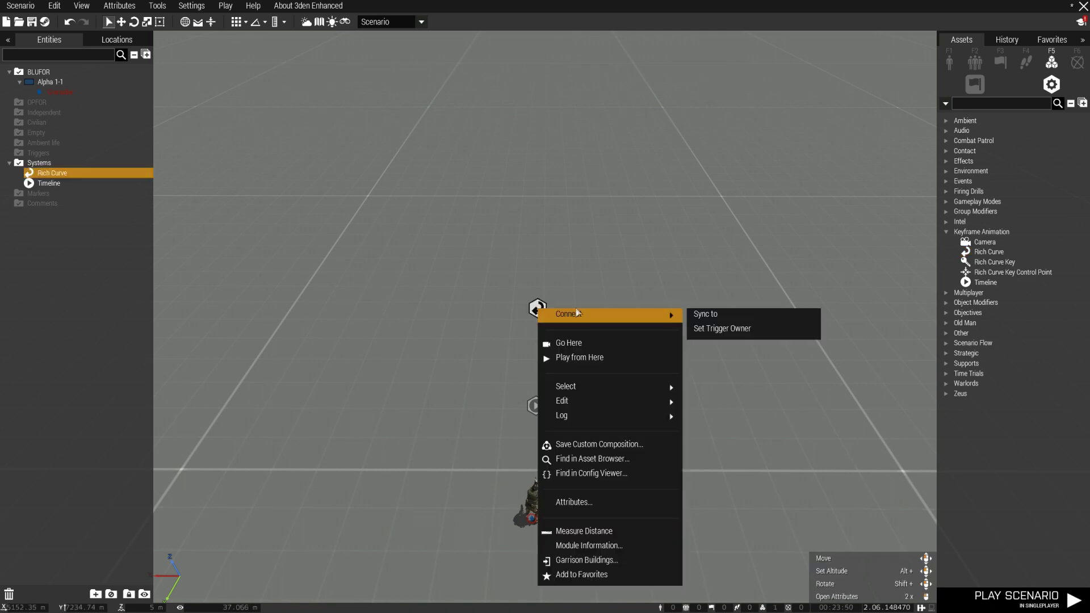
{"action": "left_click", "coordinate": [714, 315]}
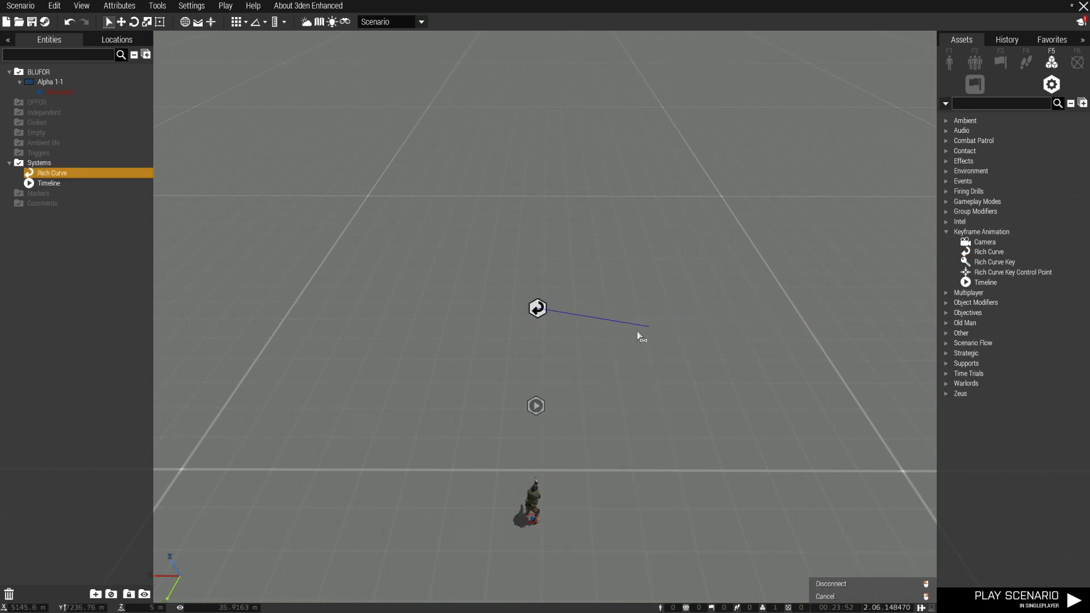
{"action": "left_click", "coordinate": [535, 405]}
Step: Set the Rich Curve's Orientation Mode to Animation
{"action": "double_click", "coordinate": [538, 308]}
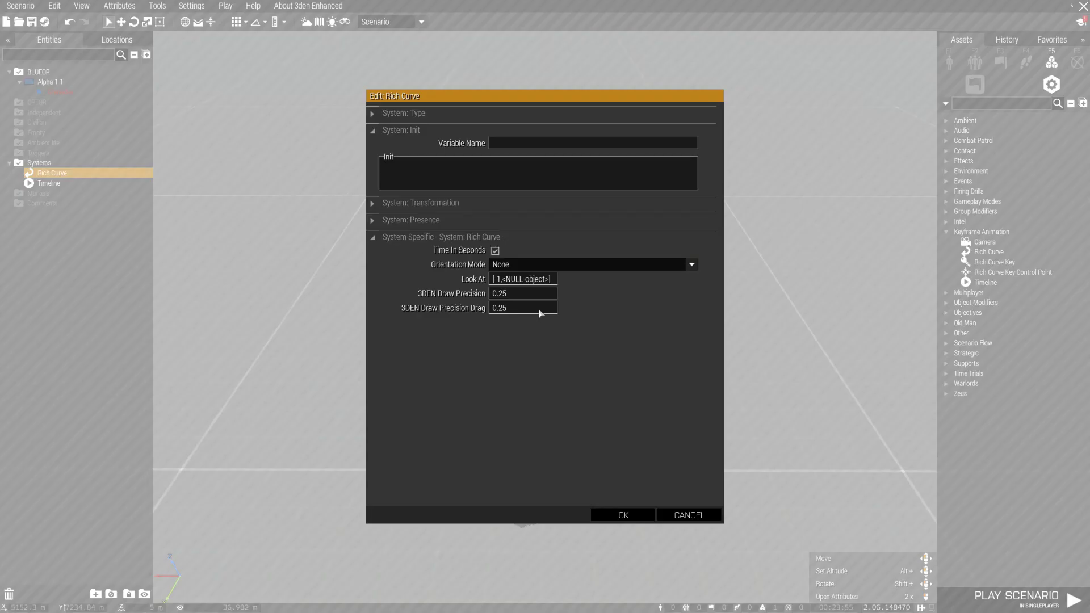
{"action": "left_click", "coordinate": [537, 265]}
{"action": "left_click", "coordinate": [531, 287]}
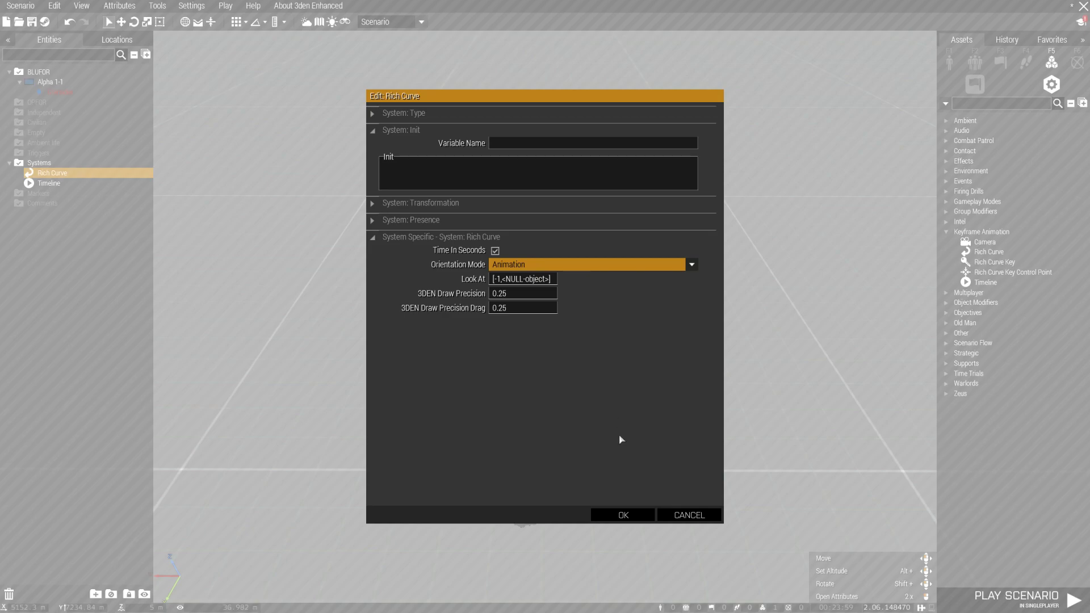
{"action": "left_click", "coordinate": [624, 515]}
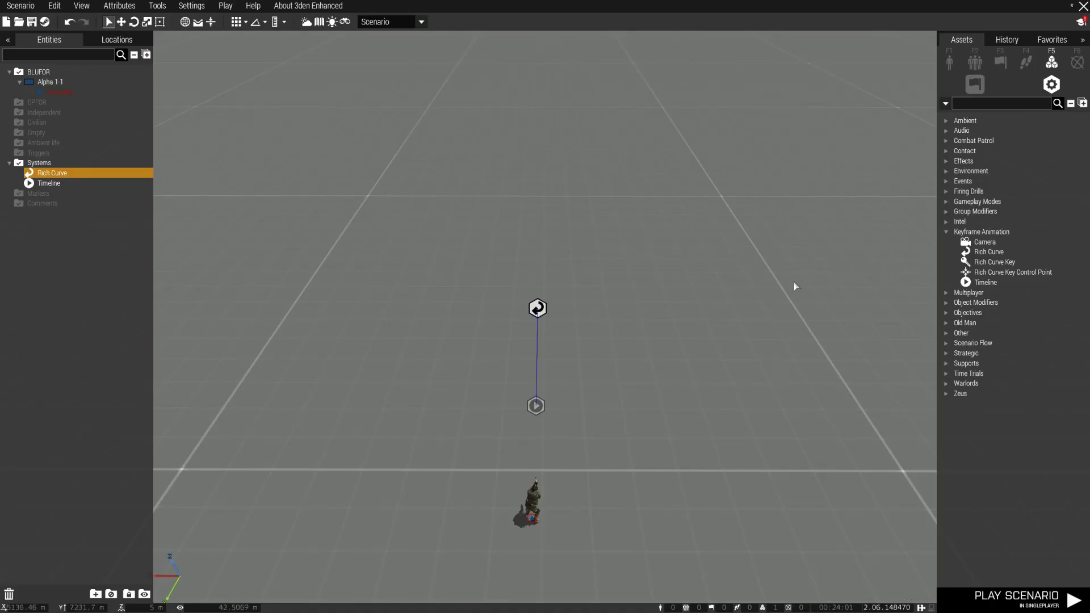
Step: Place two Rich Curve Keys, one up-right and one up-left of the curve
{"action": "left_click", "coordinate": [994, 264]}
{"action": "left_click", "coordinate": [591, 250]}
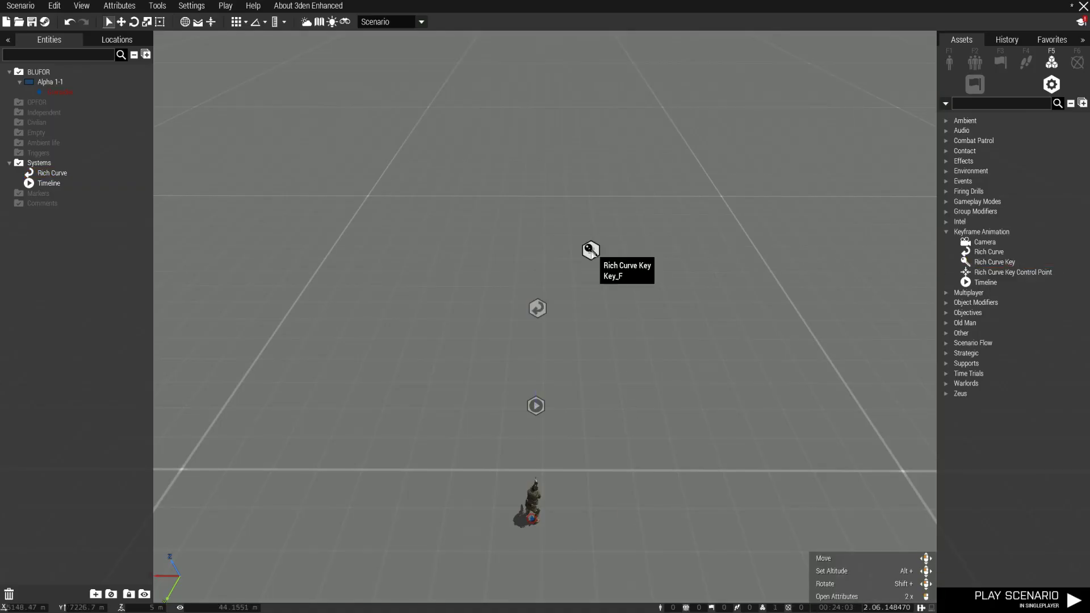
{"action": "left_click", "coordinate": [994, 262]}
{"action": "left_click", "coordinate": [469, 246]}
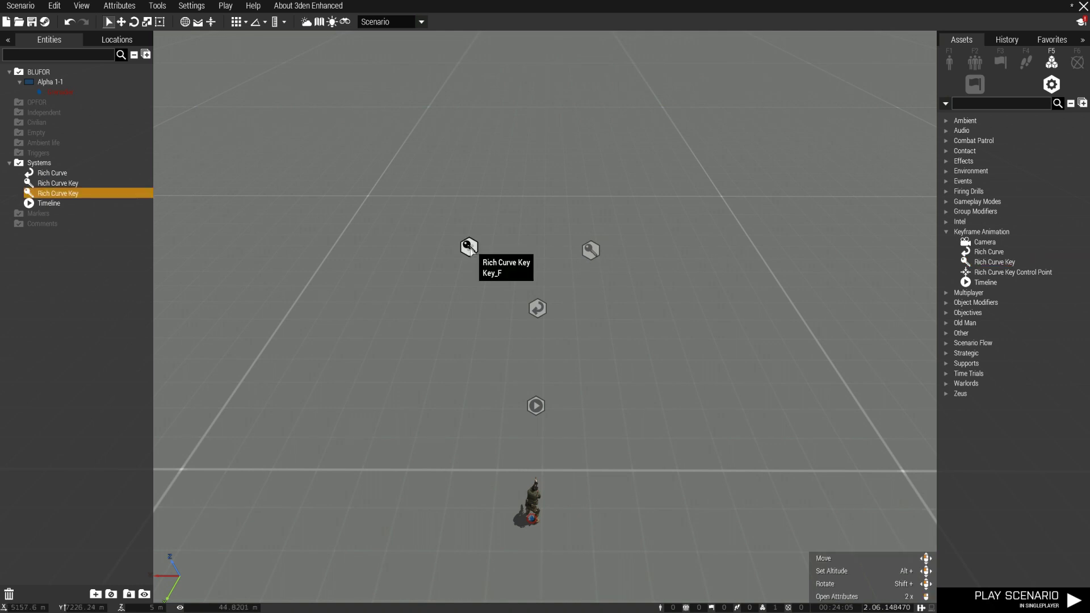
Step: Sync both curve keys to the Rich Curve
{"action": "right_click", "coordinate": [469, 245]}
{"action": "mouse_move", "coordinate": [477, 253]}
{"action": "left_click", "coordinate": [647, 253]}
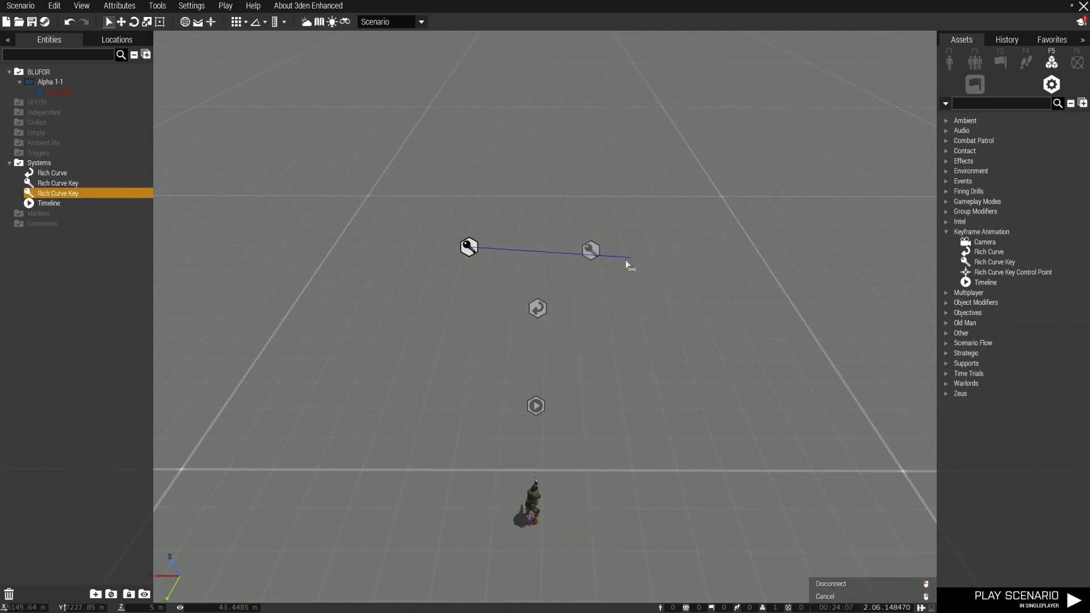
{"action": "left_click", "coordinate": [547, 308]}
{"action": "right_click", "coordinate": [591, 250]}
{"action": "mouse_move", "coordinate": [653, 253]}
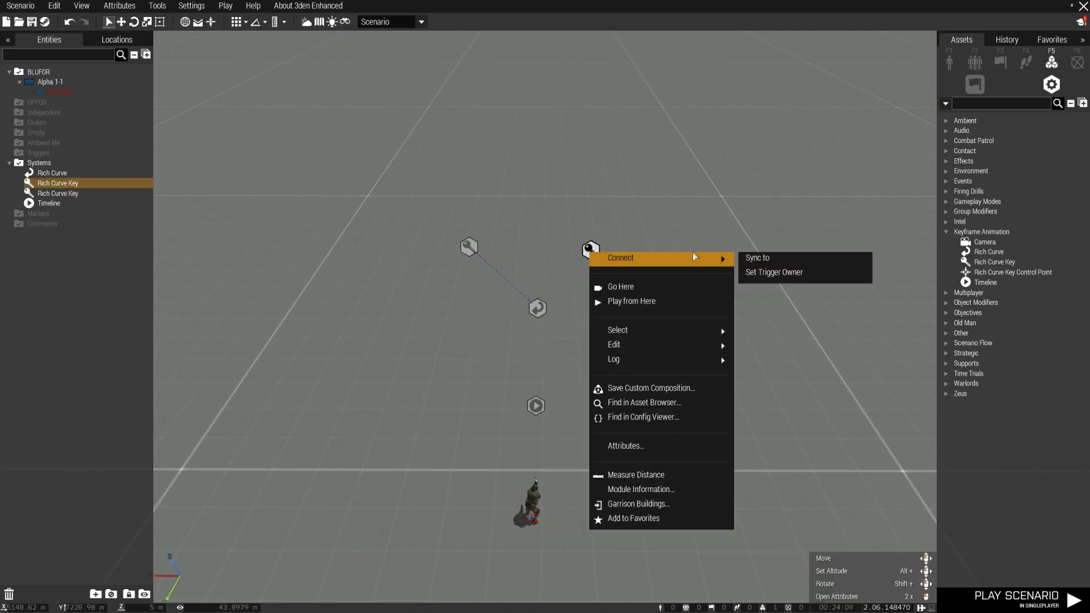
{"action": "left_click", "coordinate": [755, 255]}
{"action": "left_click", "coordinate": [537, 308]}
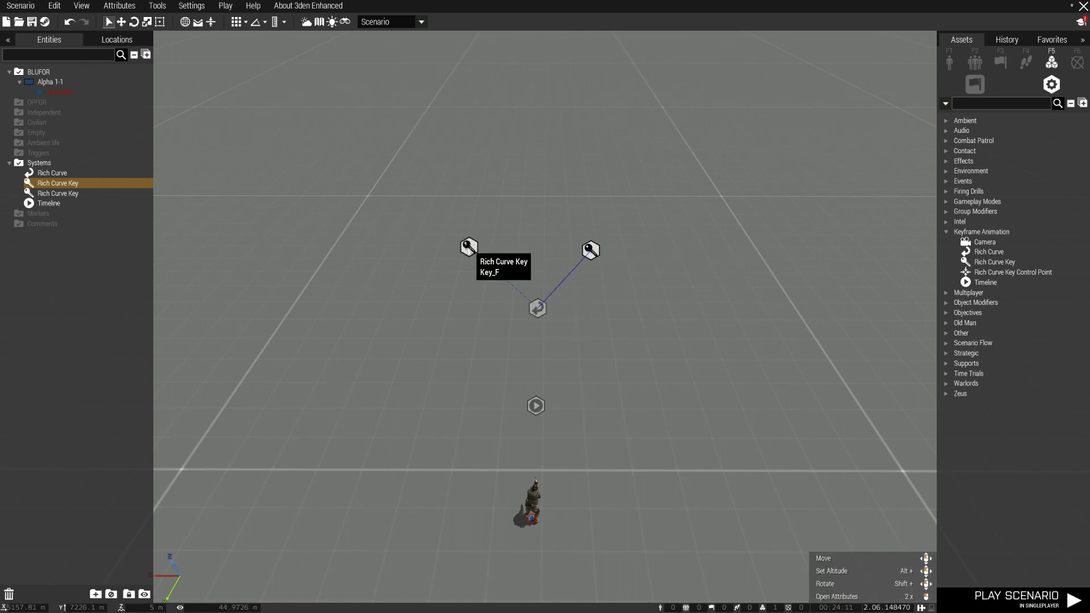
Step: Move the right key further right and give it a Time of 10
{"action": "double_click", "coordinate": [468, 246]}
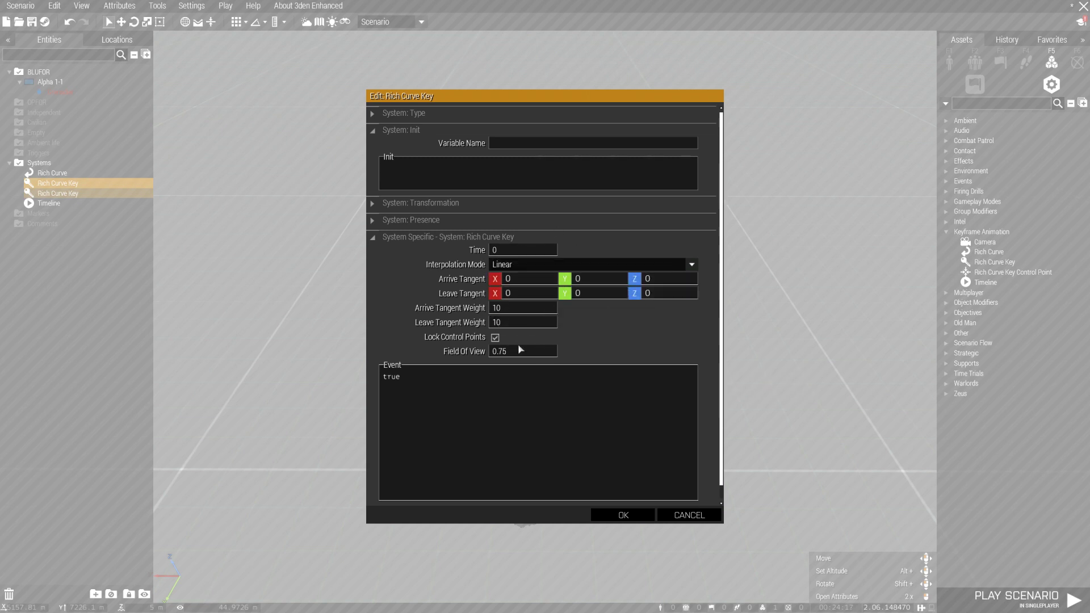
{"action": "left_click", "coordinate": [622, 515]}
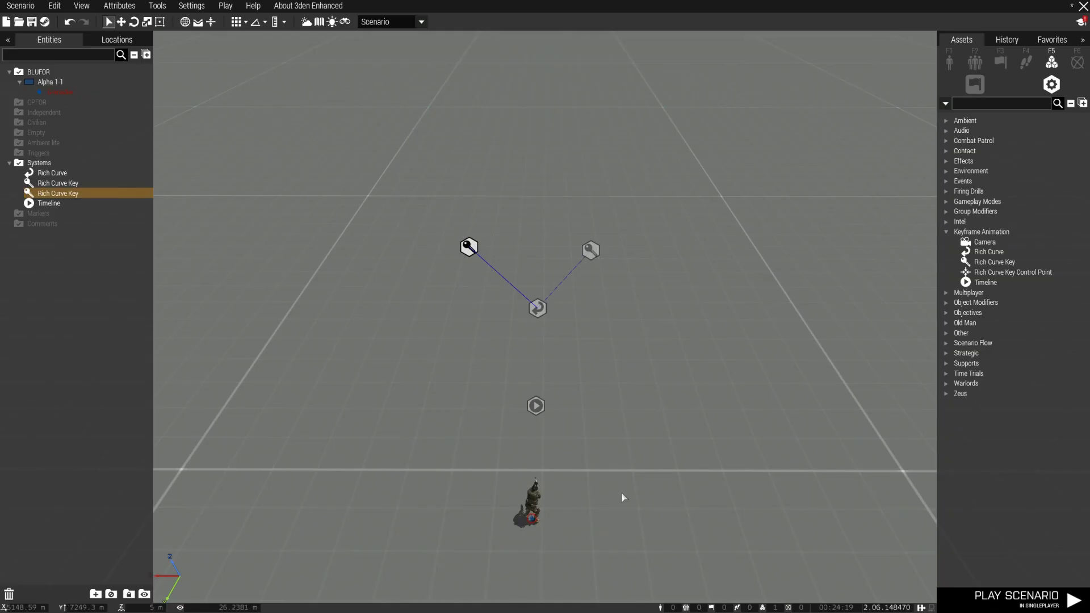
{"action": "left_click_drag", "start_coordinate": [591, 250], "coordinate": [611, 245]}
{"action": "double_click", "coordinate": [613, 248]}
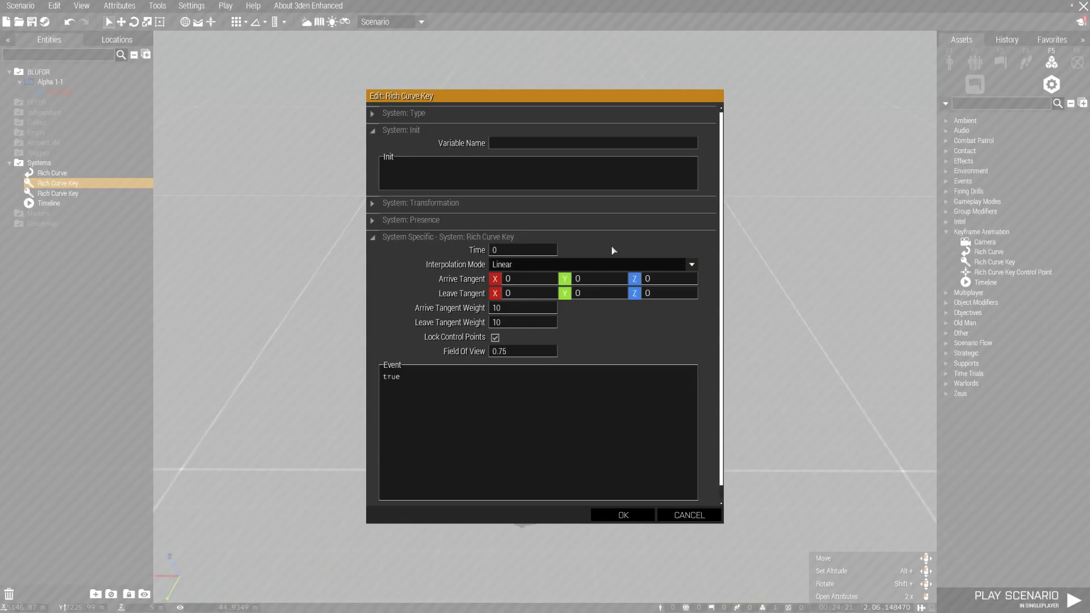
{"action": "double_click", "coordinate": [522, 254]}
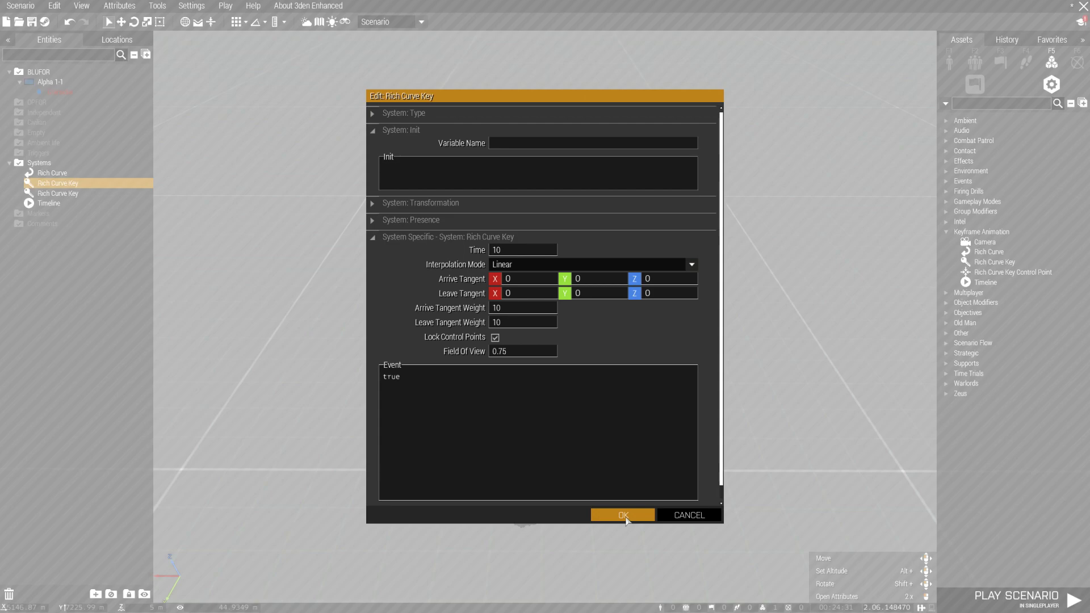
{"action": "left_click", "coordinate": [624, 515]}
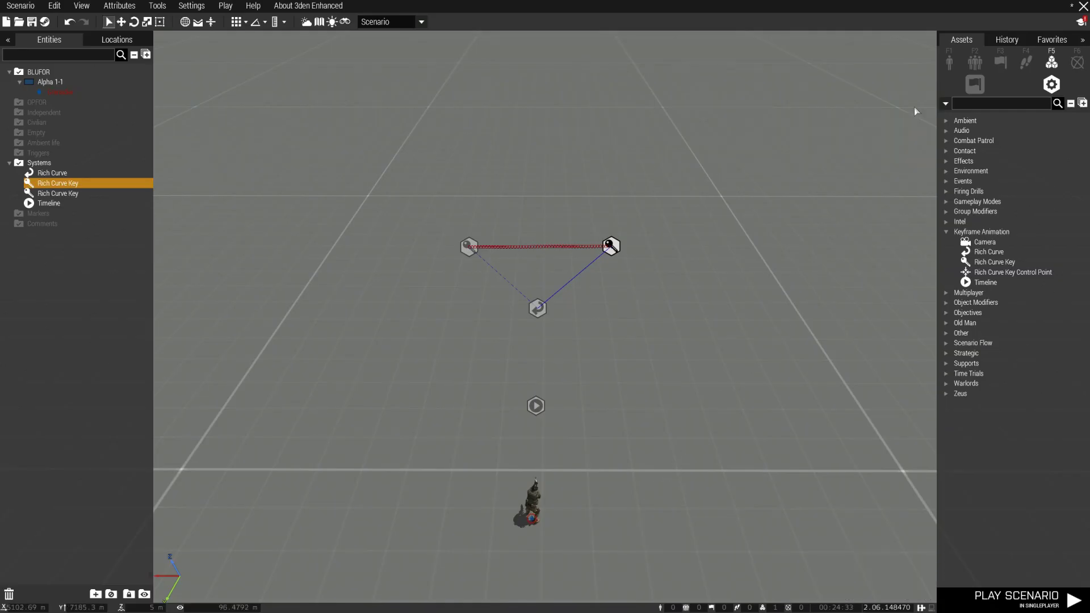
Step: Search the assets for 'drone' and place an AL-6 Pelican above the curve
{"action": "left_click", "coordinate": [950, 63]}
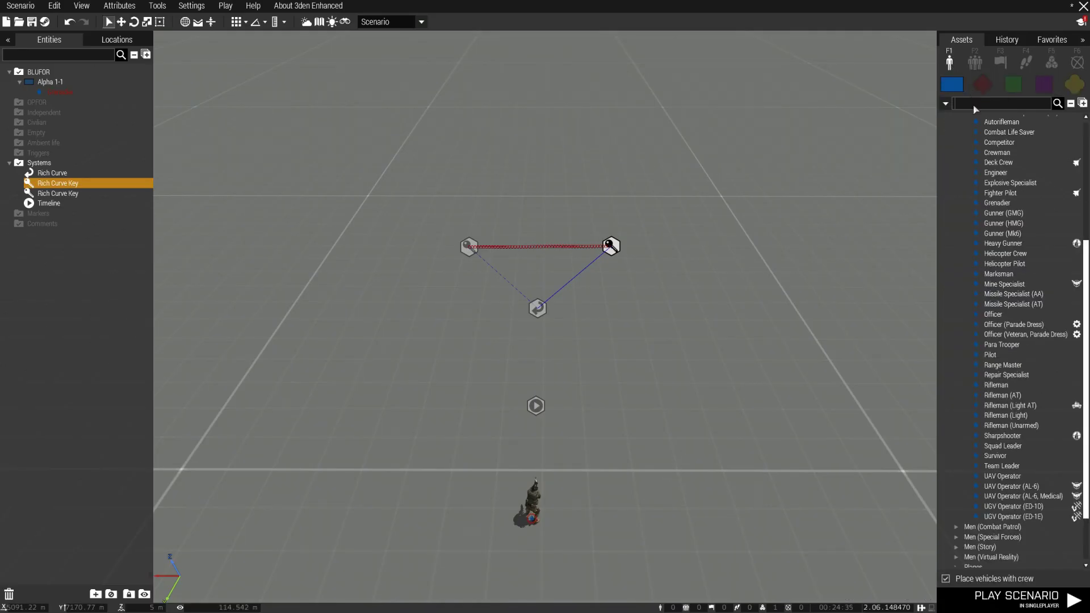
{"action": "left_click", "coordinate": [551, 300]}
{"action": "key", "text": "w"}
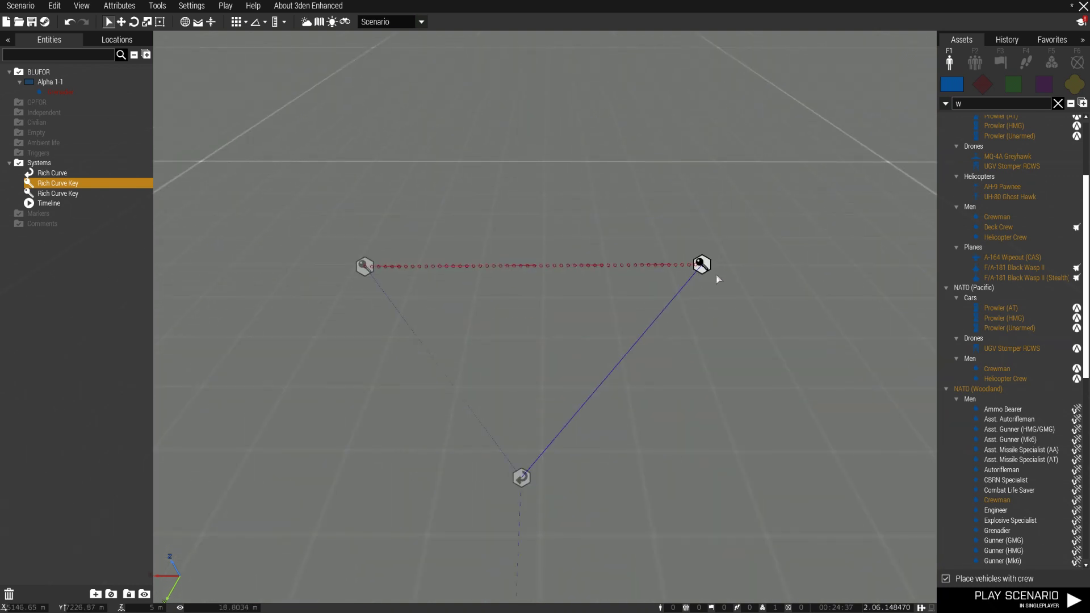
{"action": "left_click_drag", "start_coordinate": [714, 274], "coordinate": [709, 251]}
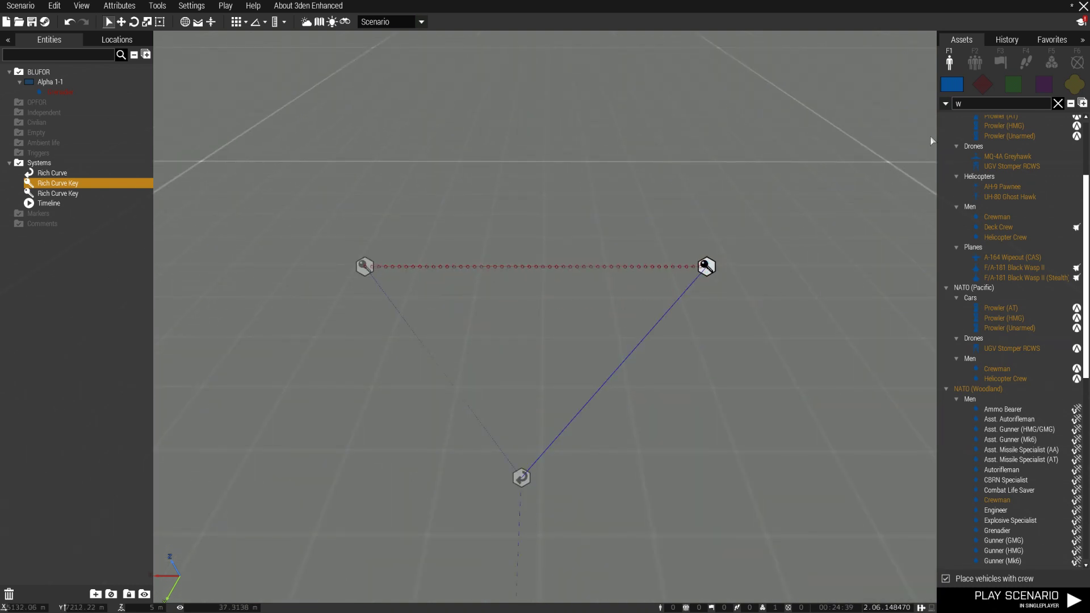
{"action": "type", "text": "dronm"}
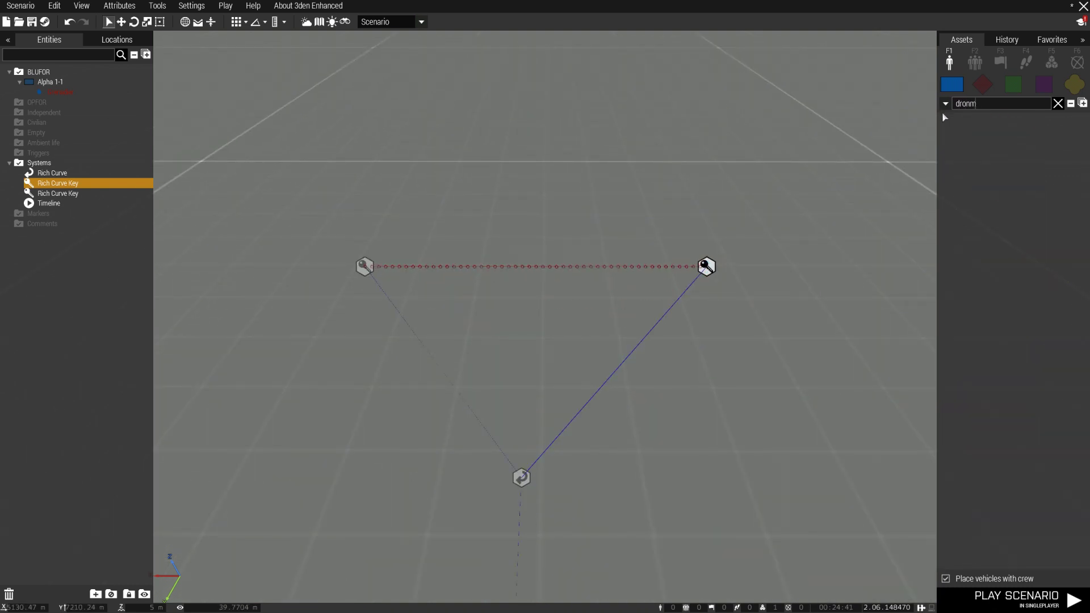
{"action": "key", "text": "BackSpace"}
{"action": "type", "text": "e"}
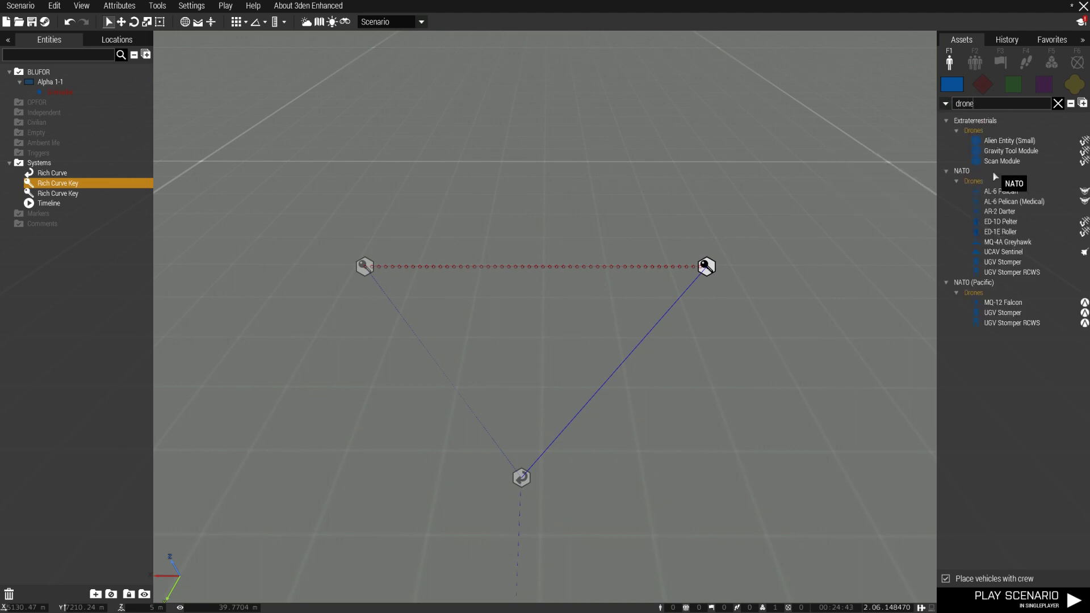
{"action": "mouse_move", "coordinate": [1003, 196]}
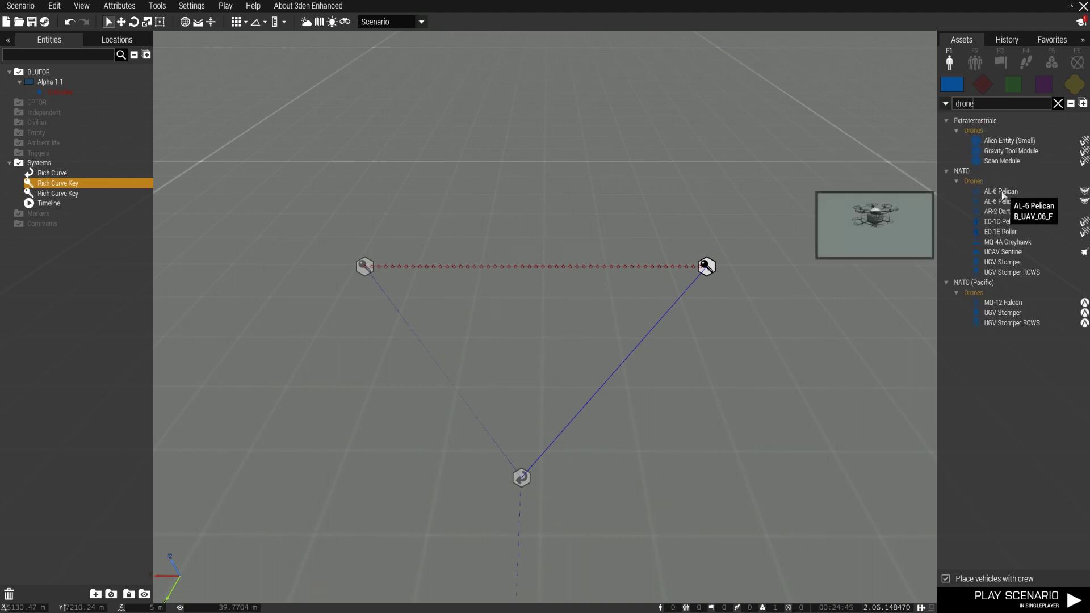
{"action": "left_click", "coordinate": [1003, 192]}
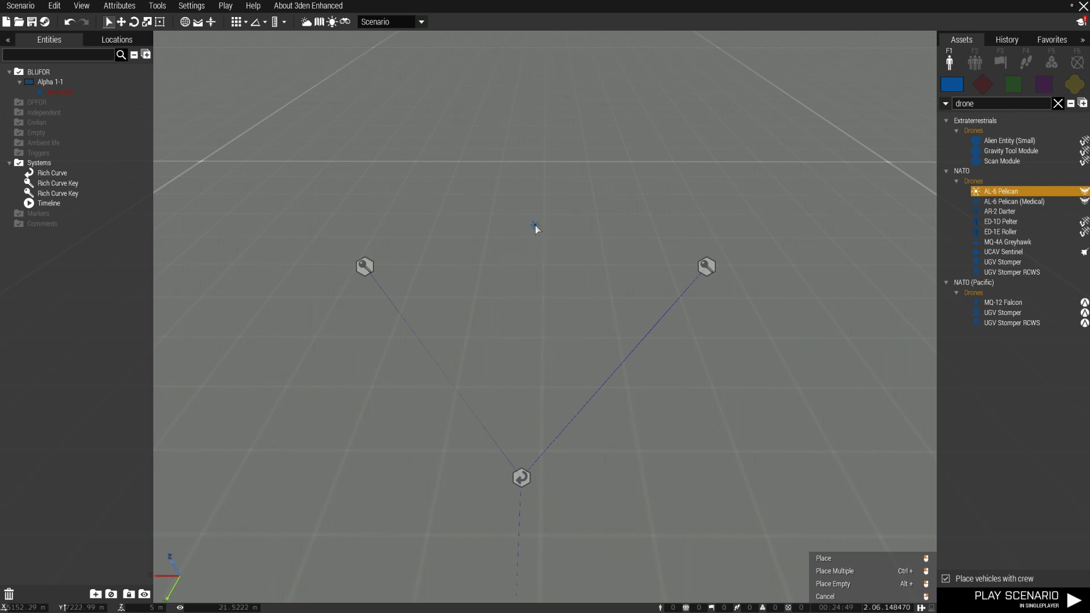
{"action": "left_click", "coordinate": [536, 228]}
Step: Move the Pelican drone near the curve and sync it to the Rich Curve
{"action": "scroll", "coordinate": [525, 263], "scroll_direction": "up", "scroll_amount": 3}
{"action": "scroll", "coordinate": [532, 244], "scroll_direction": "up", "scroll_amount": 3}
{"action": "mouse_move", "coordinate": [535, 203]}
{"action": "left_mouse_down"}
{"action": "mouse_move", "coordinate": [535, 225]}
{"action": "mouse_move", "coordinate": [494, 288]}
{"action": "mouse_move", "coordinate": [534, 185]}
{"action": "left_mouse_up"}
{"action": "right_click", "coordinate": [534, 185]}
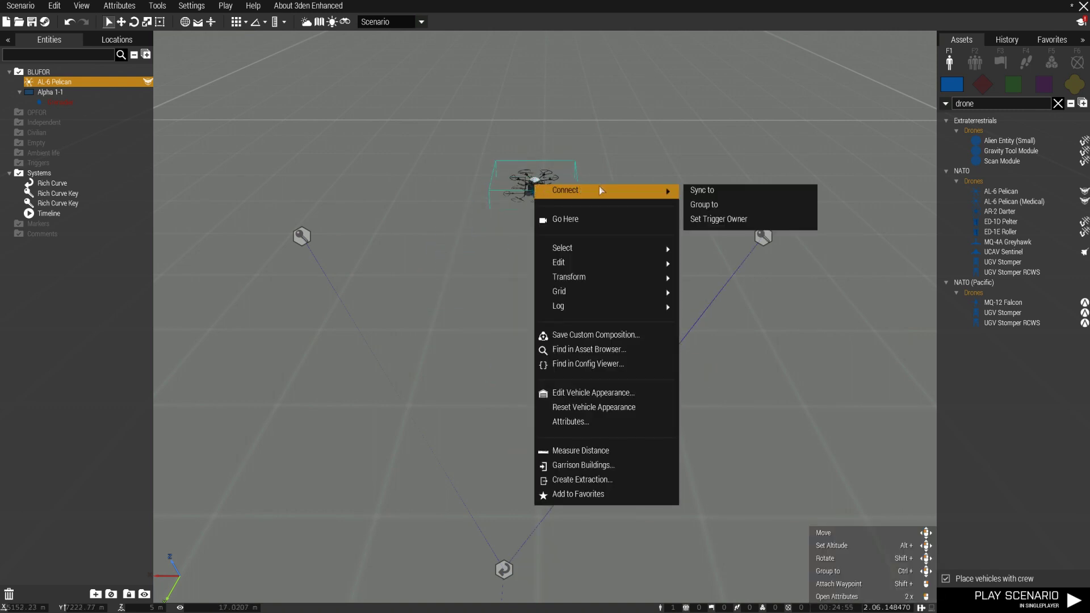
{"action": "left_click", "coordinate": [720, 192]}
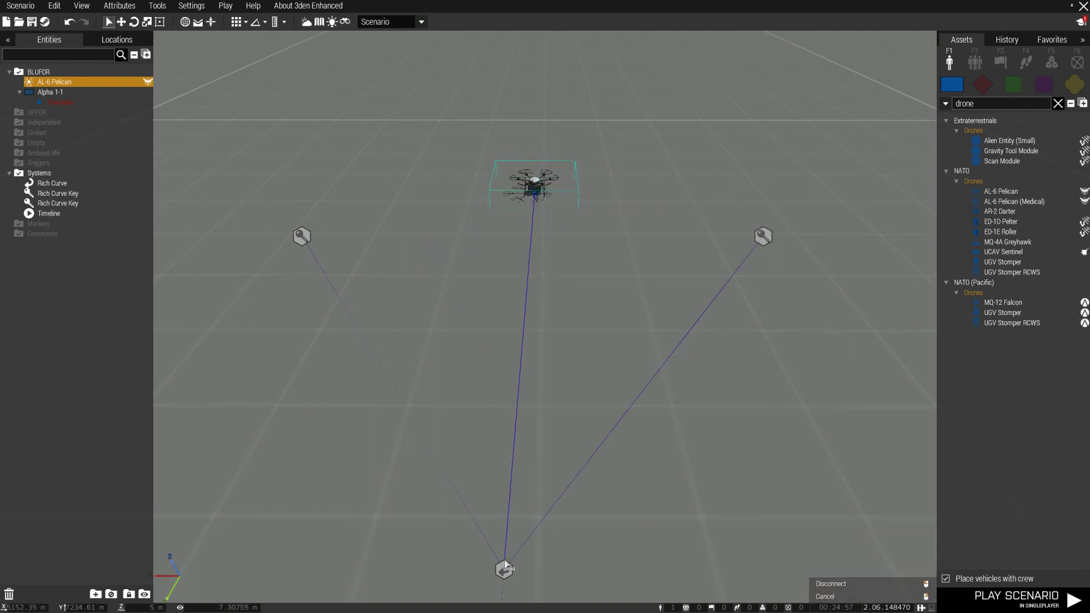
{"action": "left_click", "coordinate": [504, 569]}
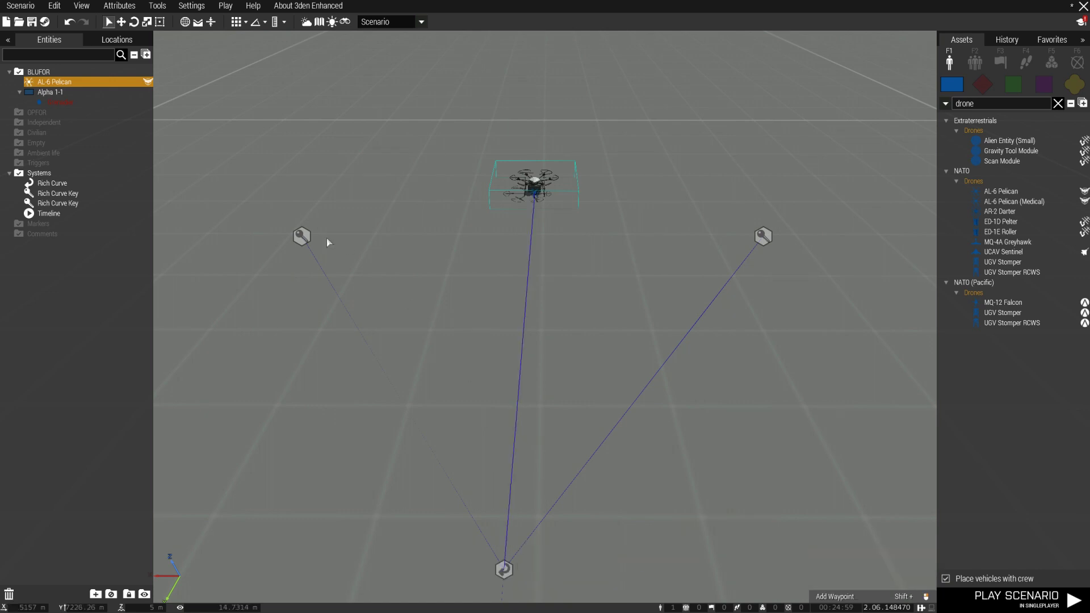
Step: Drag the left and right curve keys to new positions along the path
{"action": "left_click", "coordinate": [303, 235]}
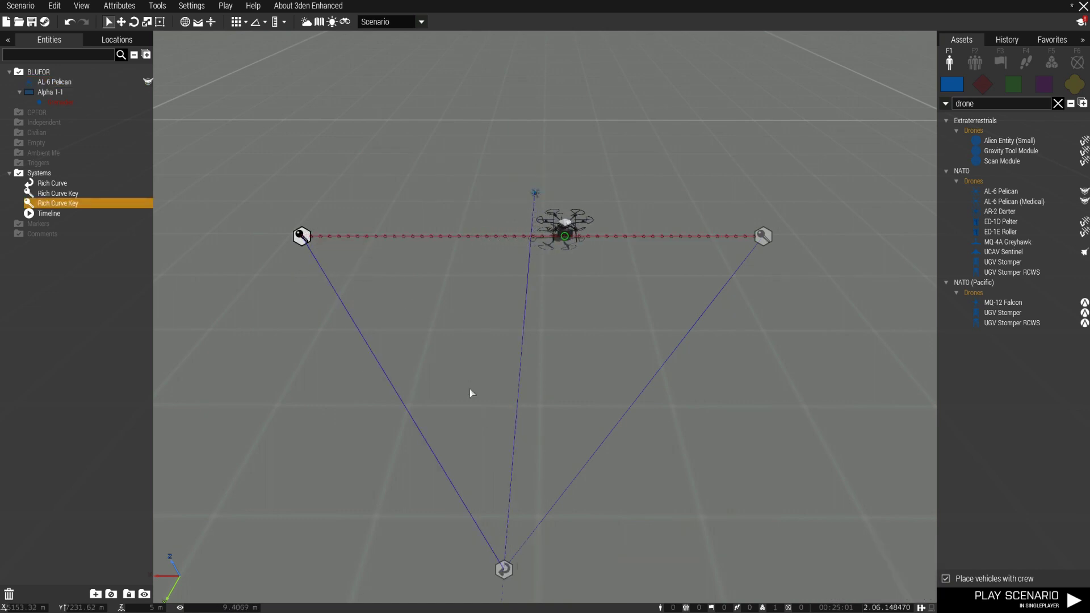
{"action": "left_click_drag", "start_coordinate": [763, 236], "coordinate": [714, 232]}
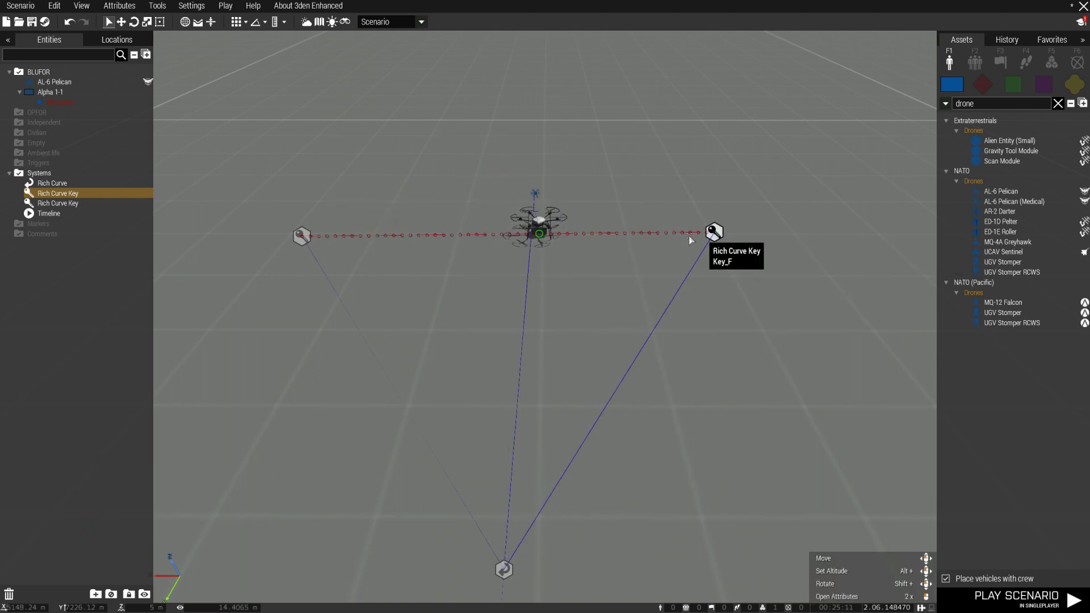
{"action": "mouse_move", "coordinate": [301, 236]}
{"action": "left_mouse_down"}
{"action": "mouse_move", "coordinate": [648, 365]}
{"action": "mouse_move", "coordinate": [606, 122]}
{"action": "mouse_move", "coordinate": [288, 236]}
{"action": "mouse_move", "coordinate": [316, 233]}
{"action": "left_mouse_up"}
{"action": "left_click_drag", "start_coordinate": [706, 240], "coordinate": [728, 231]}
{"action": "scroll", "coordinate": [665, 266], "scroll_direction": "down", "scroll_amount": 2}
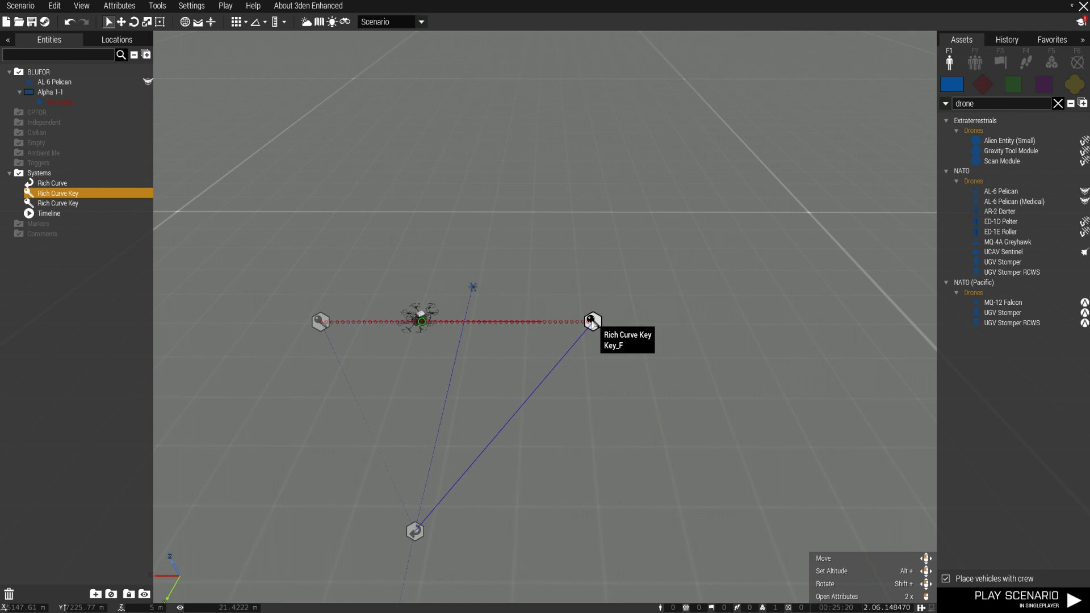
Step: Add a third curve key at Time 5 and drag it to bend the path
{"action": "key", "text": "shift+space"}
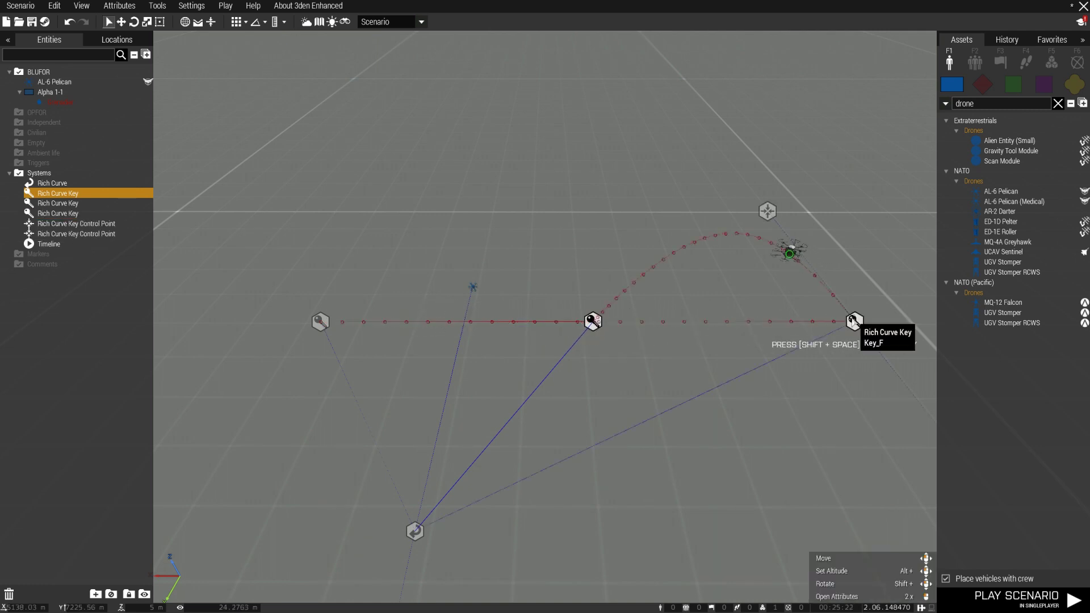
{"action": "left_click_drag", "start_coordinate": [591, 317], "coordinate": [807, 136]}
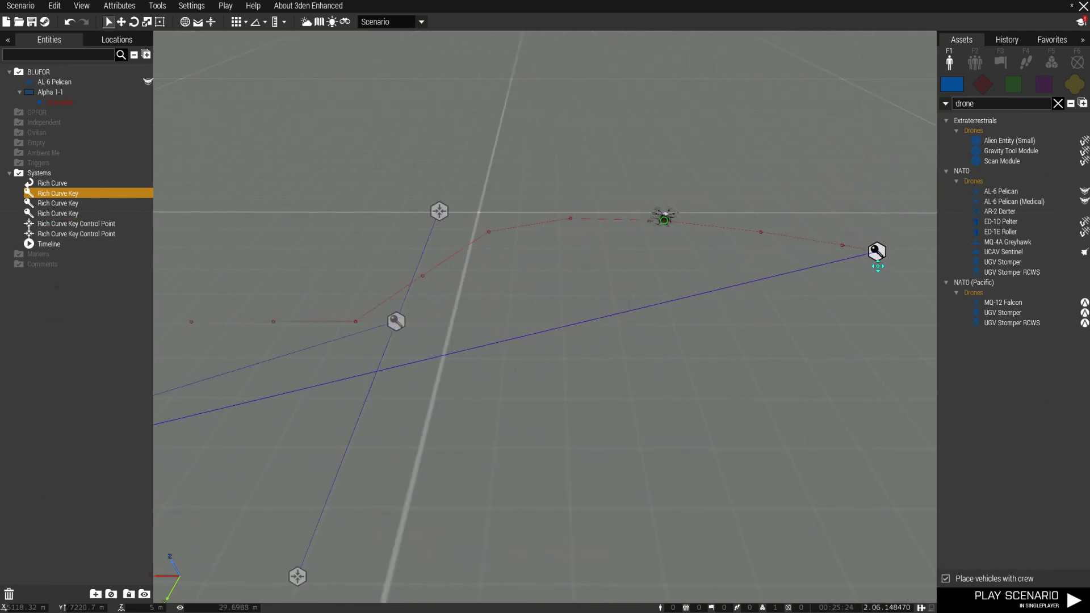
{"action": "double_click", "coordinate": [779, 324]}
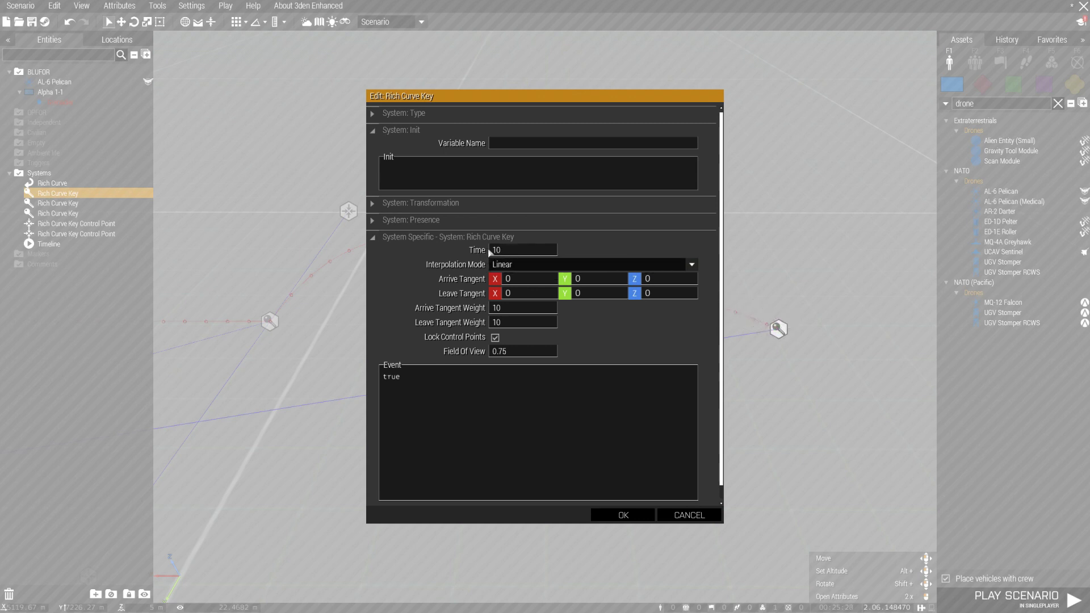
{"action": "left_click", "coordinate": [623, 515]}
Step: Change the interpolation mode of the next curve key along the path
{"action": "key", "text": "a"}
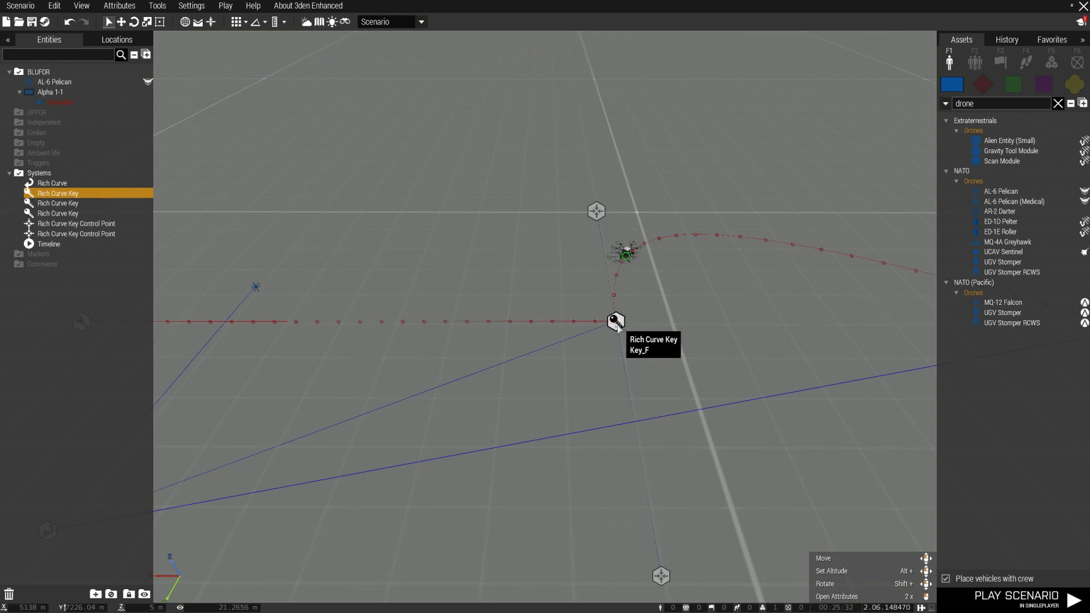
{"action": "double_click", "coordinate": [616, 324]}
{"action": "left_click", "coordinate": [531, 266]}
{"action": "left_click", "coordinate": [531, 280]}
{"action": "left_click", "coordinate": [623, 515]}
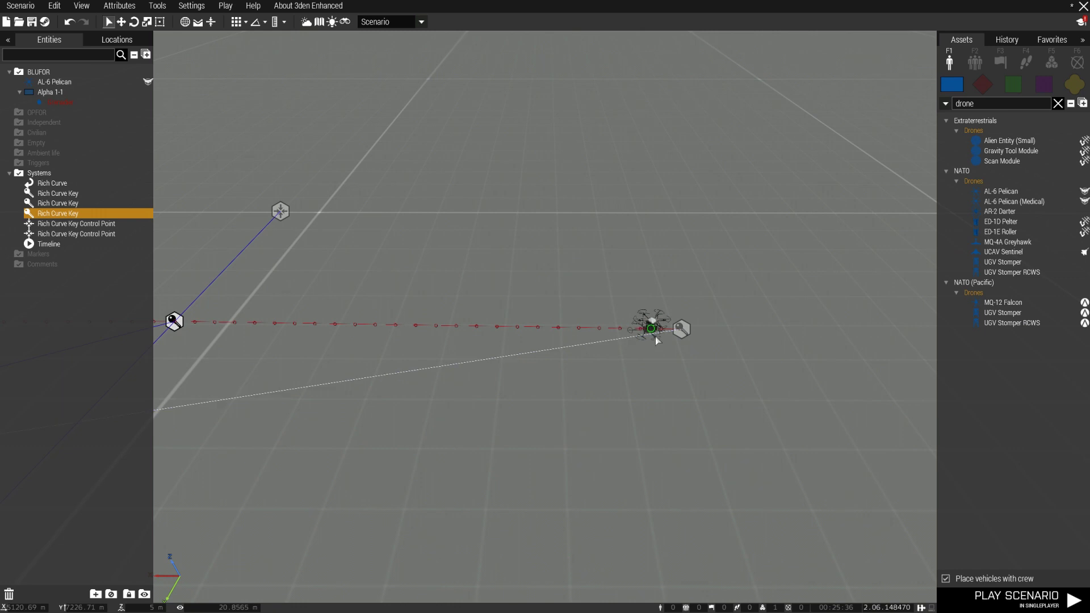
Step: Shift the drone's key left and set the Time 0 key's interpolation to Cubic
{"action": "left_click", "coordinate": [682, 329]}
{"action": "key", "text": "s"}
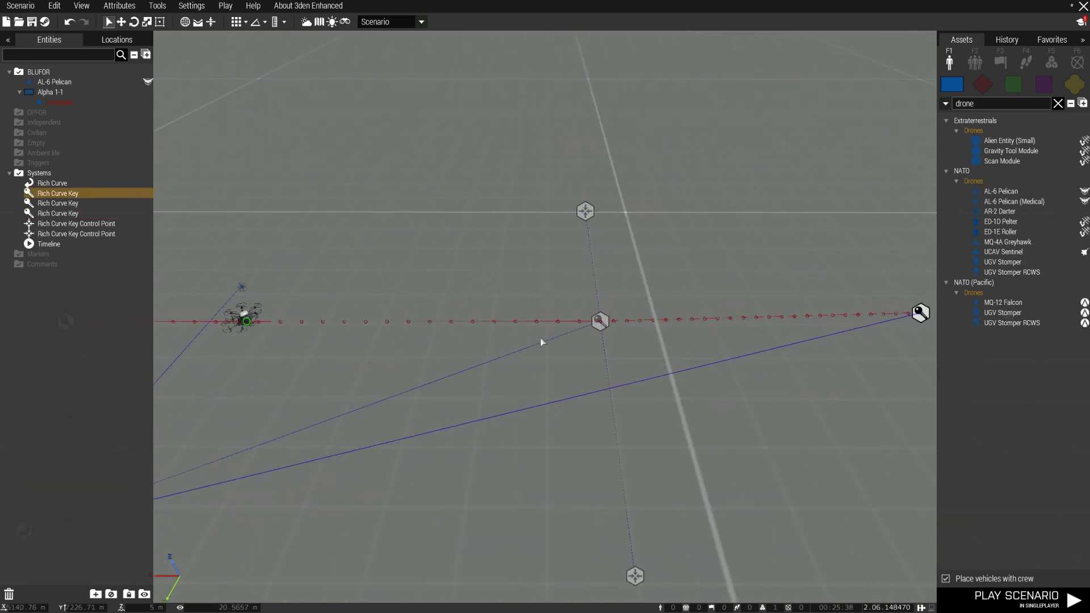
{"action": "left_click_drag", "start_coordinate": [614, 331], "coordinate": [587, 331]}
{"action": "double_click", "coordinate": [259, 330]}
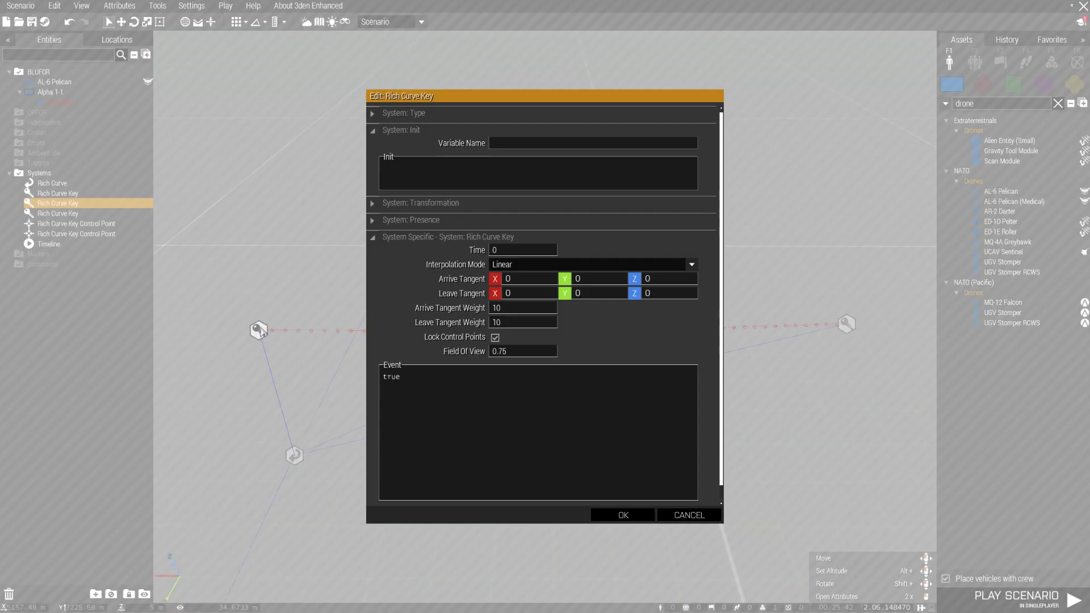
{"action": "left_click", "coordinate": [521, 266]}
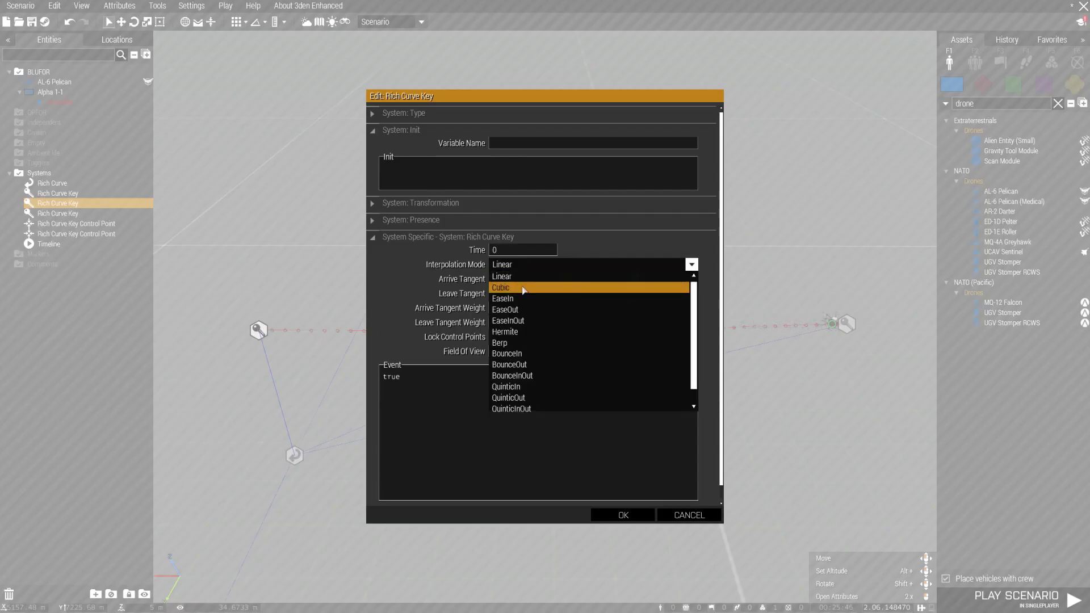
{"action": "left_click", "coordinate": [524, 288]}
{"action": "left_click", "coordinate": [622, 513]}
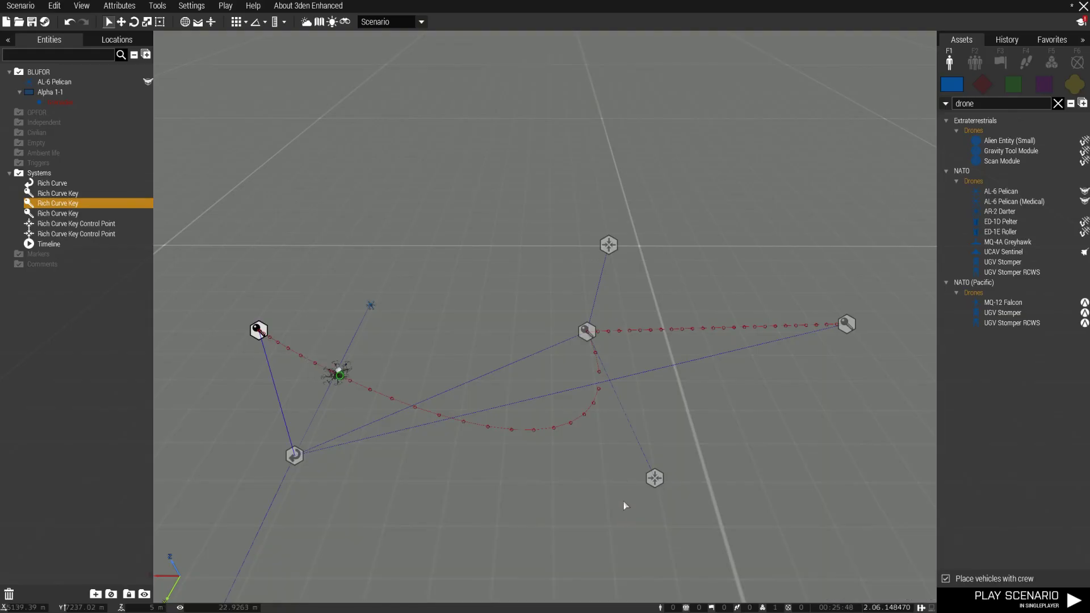
Step: Set the other curve key's Interpolation Mode to Cubic as well
{"action": "double_click", "coordinate": [588, 331]}
{"action": "left_click", "coordinate": [560, 265]}
{"action": "left_click", "coordinate": [546, 289]}
{"action": "left_click", "coordinate": [623, 515]}
Step: Raise the curve key and its control points so the path forms a smooth arc
{"action": "left_click_drag", "start_coordinate": [608, 246], "coordinate": [674, 392]}
{"action": "left_click_drag", "start_coordinate": [587, 330], "coordinate": [594, 191], "text": "alt"}
{"action": "left_click_drag", "start_coordinate": [673, 393], "coordinate": [699, 224], "text": "alt"}
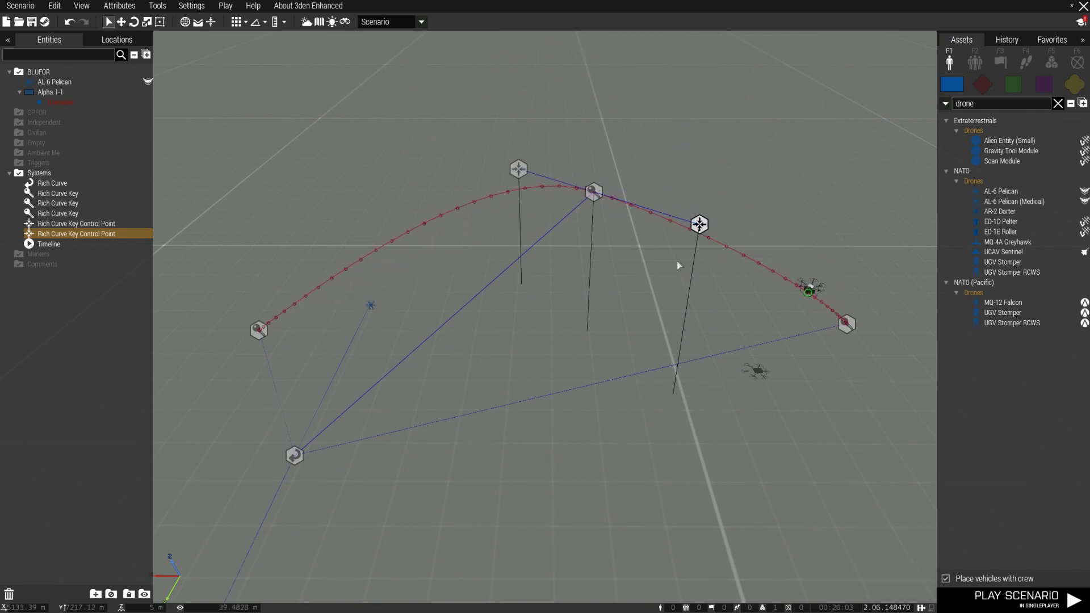
{"action": "right_click_drag", "start_coordinate": [640, 338], "coordinate": [579, 199]}
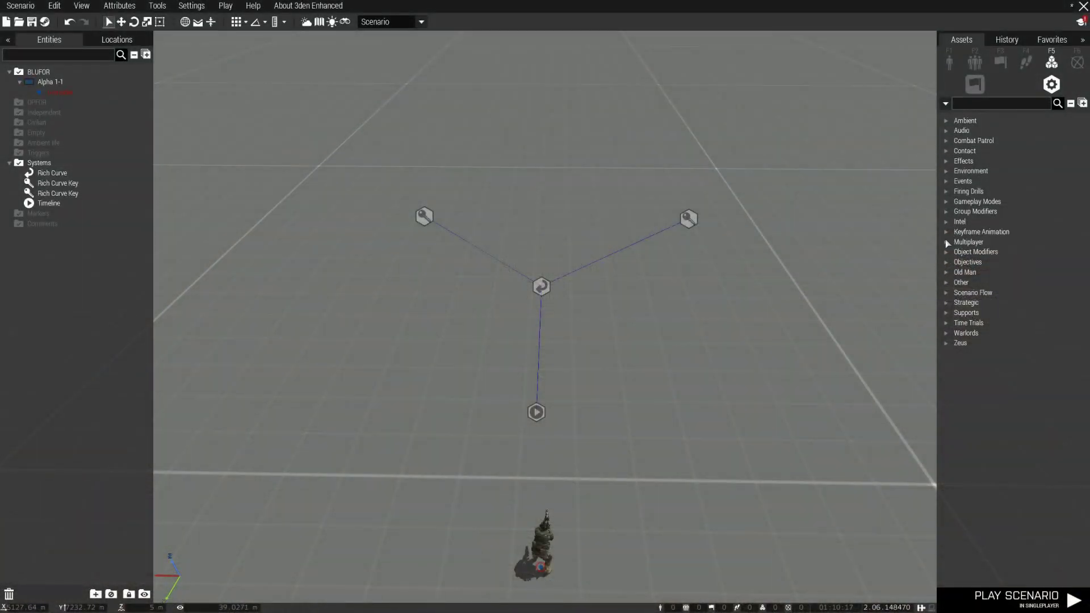
Step: Place a Keyframe Animation Camera in the scene, briefly checking the free-look view
{"action": "left_click", "coordinate": [946, 232]}
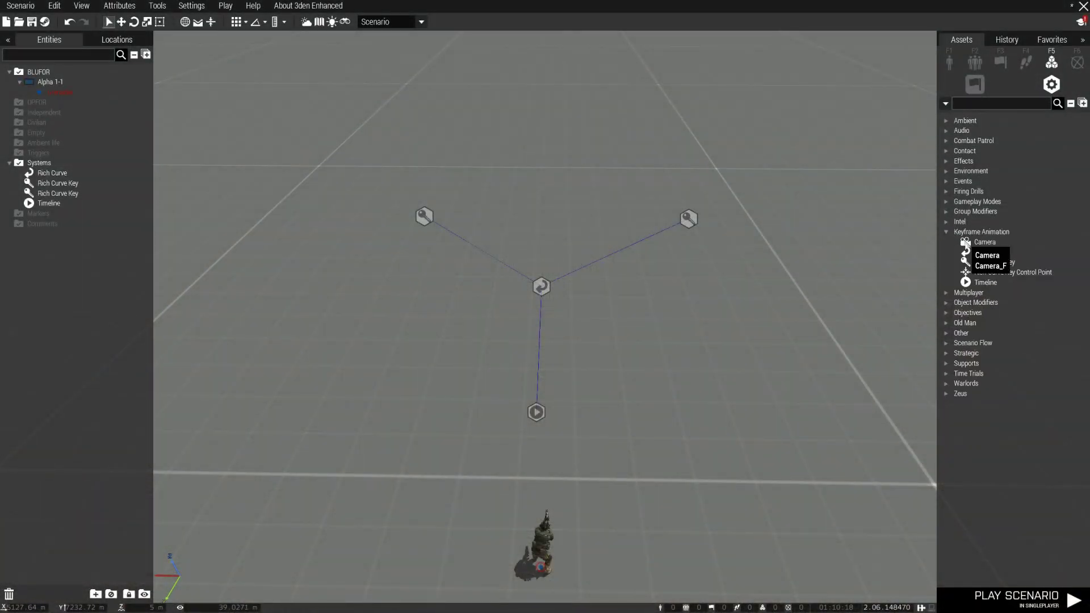
{"action": "left_click", "coordinate": [991, 243]}
{"action": "left_click", "coordinate": [543, 173]}
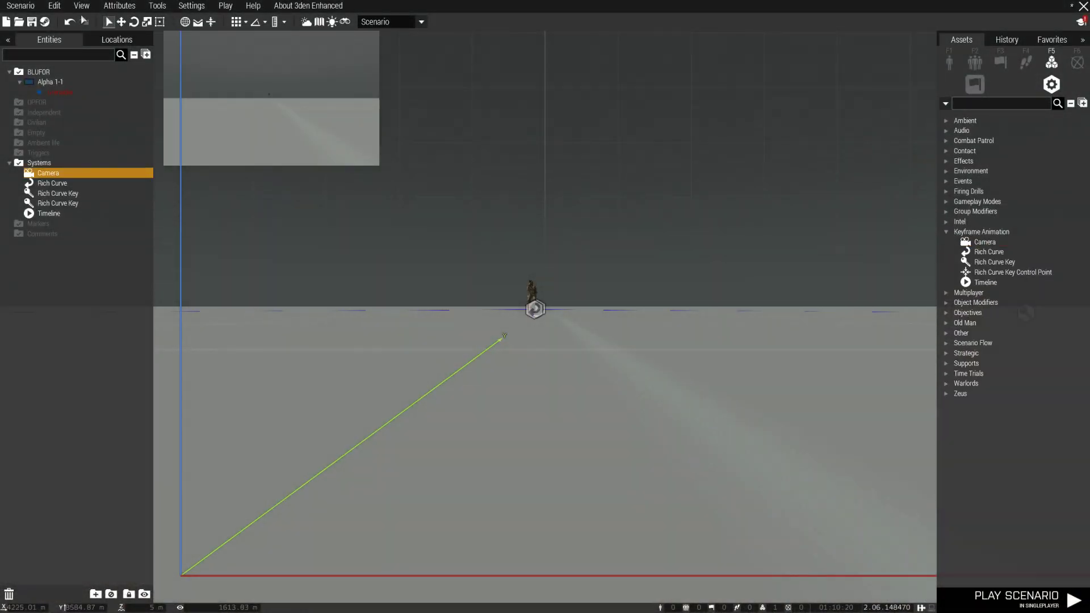
{"action": "left_click", "coordinate": [157, 5]}
{"action": "left_click", "coordinate": [190, 78]}
{"action": "key", "text": "Escape"}
{"action": "left_click", "coordinate": [187, 564]}
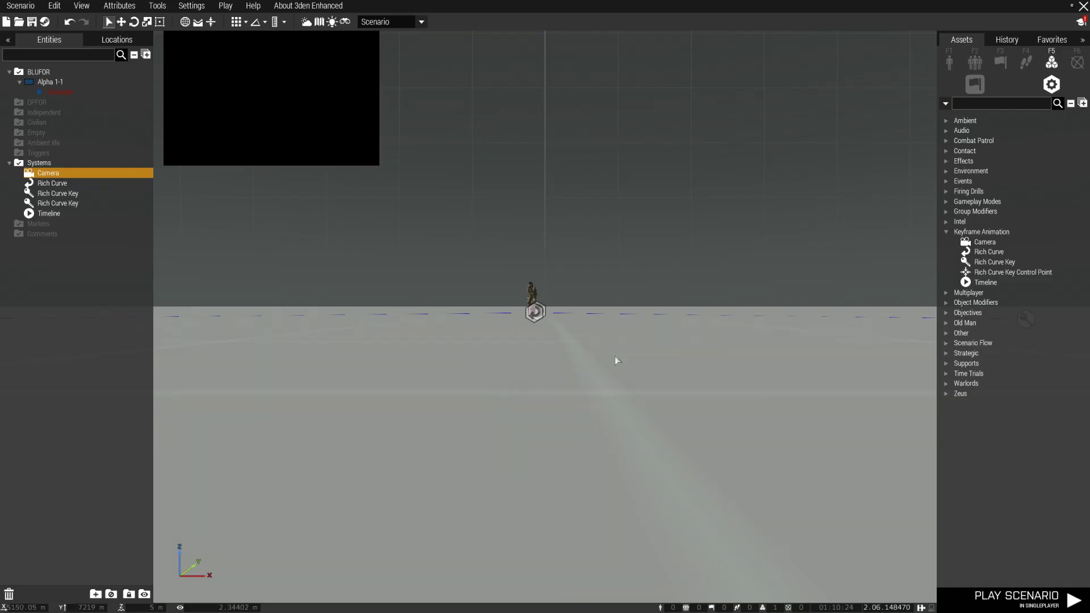
Step: Sync the keyframe camera to the Rich Curve and open its attributes
{"action": "right_click", "coordinate": [529, 556]}
{"action": "mouse_move", "coordinate": [666, 341]}
{"action": "left_click", "coordinate": [701, 339]}
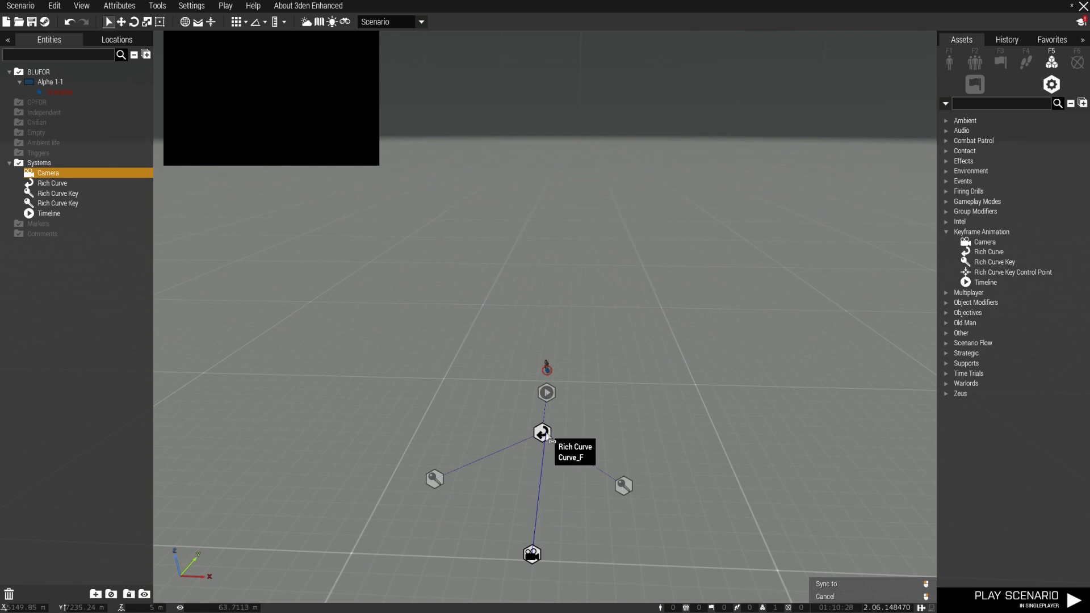
{"action": "left_click", "coordinate": [546, 435]}
{"action": "double_click", "coordinate": [536, 479]}
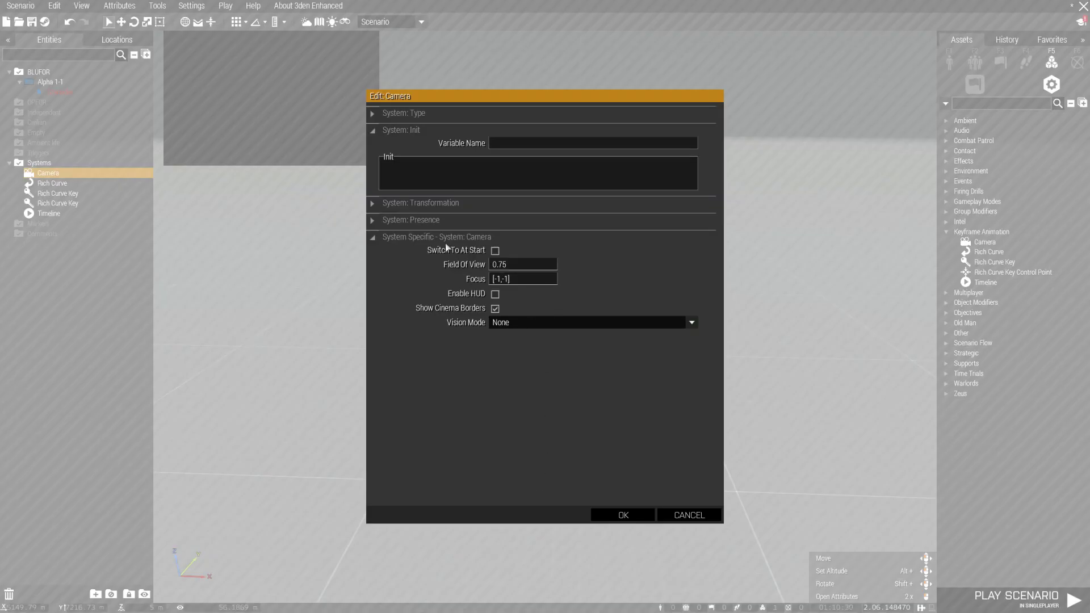
Step: Enable the camera's Switch To At Start, then preview the scenario through it
{"action": "left_click", "coordinate": [495, 250]}
{"action": "left_click", "coordinate": [624, 514]}
{"action": "left_click", "coordinate": [1018, 598]}
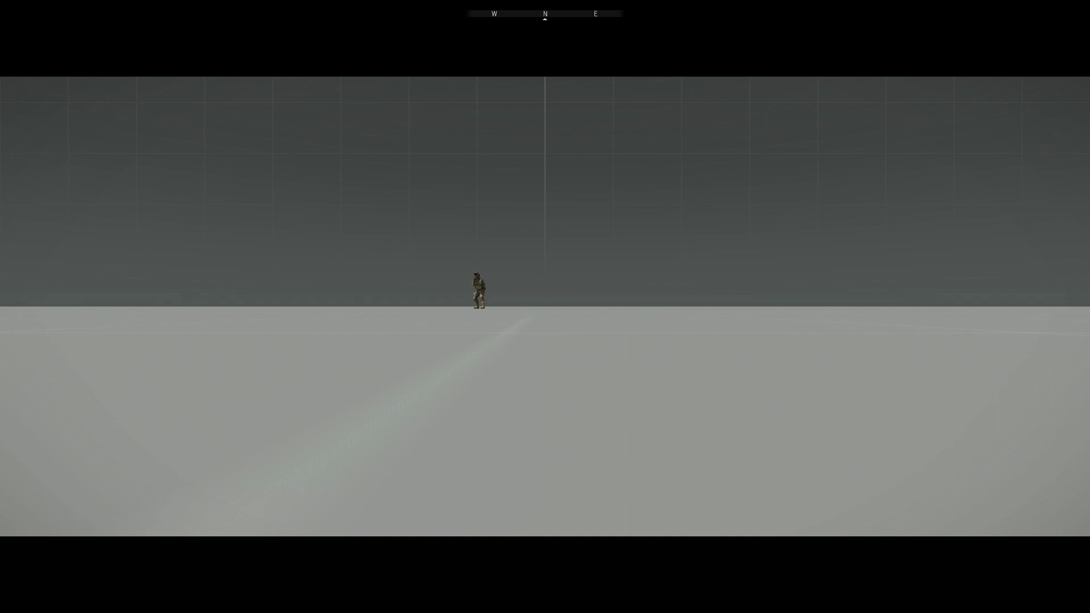
{"action": "key", "text": "Escape"}
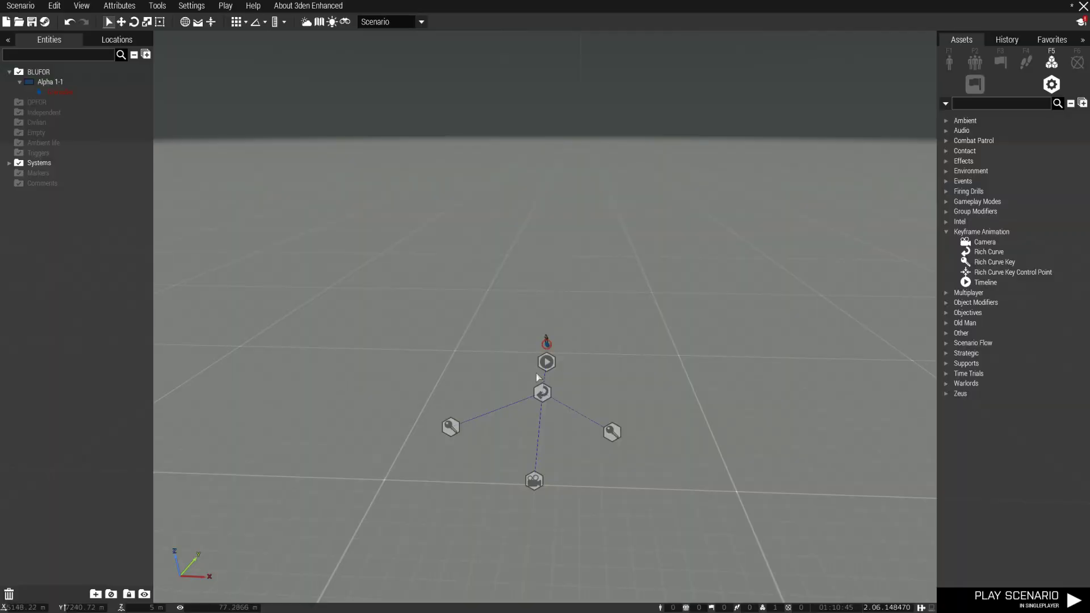
Step: Switch the Rich Curve's Orientation Mode to Look At, leaving the target field empty
{"action": "double_click", "coordinate": [543, 392]}
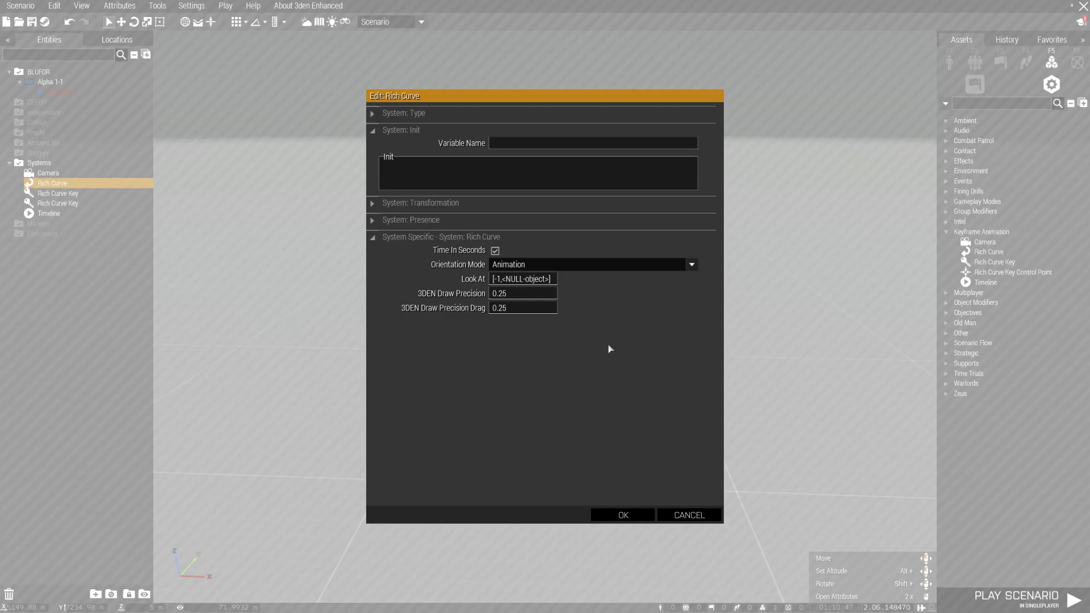
{"action": "left_click", "coordinate": [542, 266]}
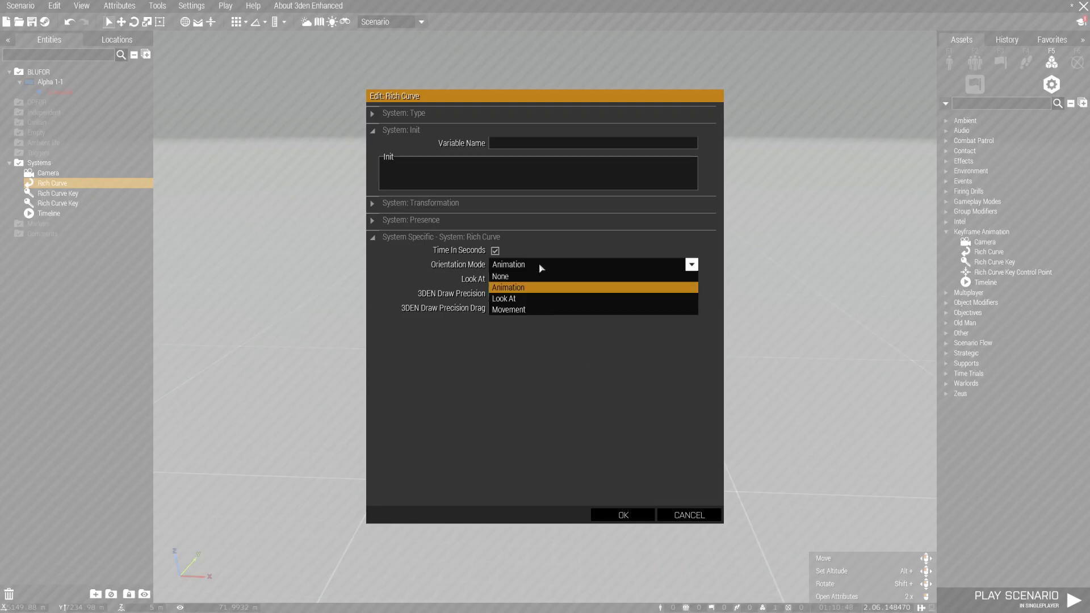
{"action": "left_click", "coordinate": [526, 300]}
{"action": "left_click_drag", "start_coordinate": [493, 281], "coordinate": [541, 282]}
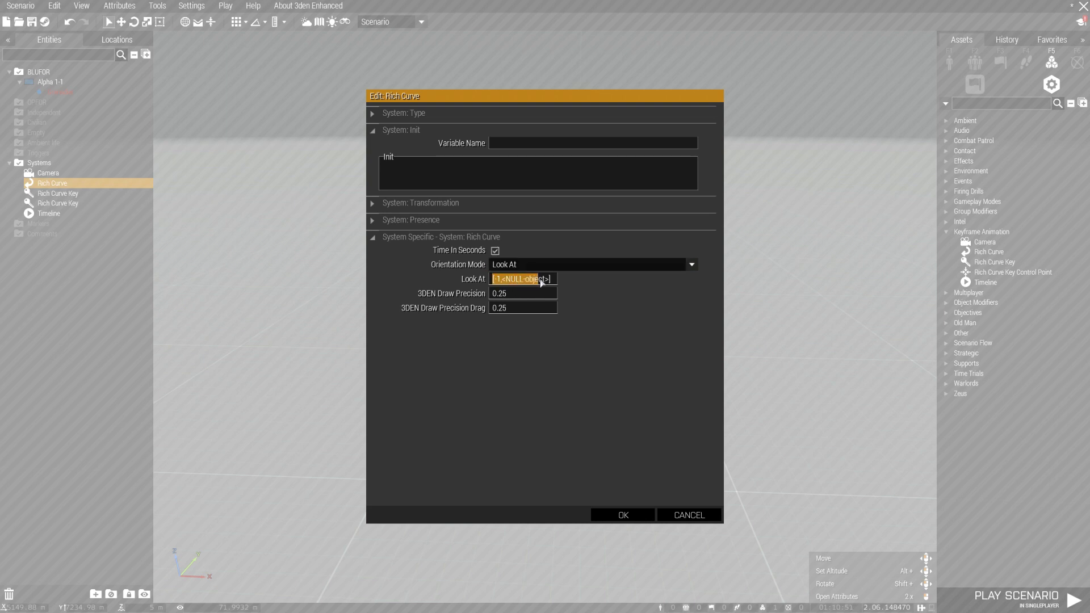
{"action": "left_click", "coordinate": [497, 282]}
{"action": "left_click", "coordinate": [528, 282]}
{"action": "left_click", "coordinate": [622, 515]}
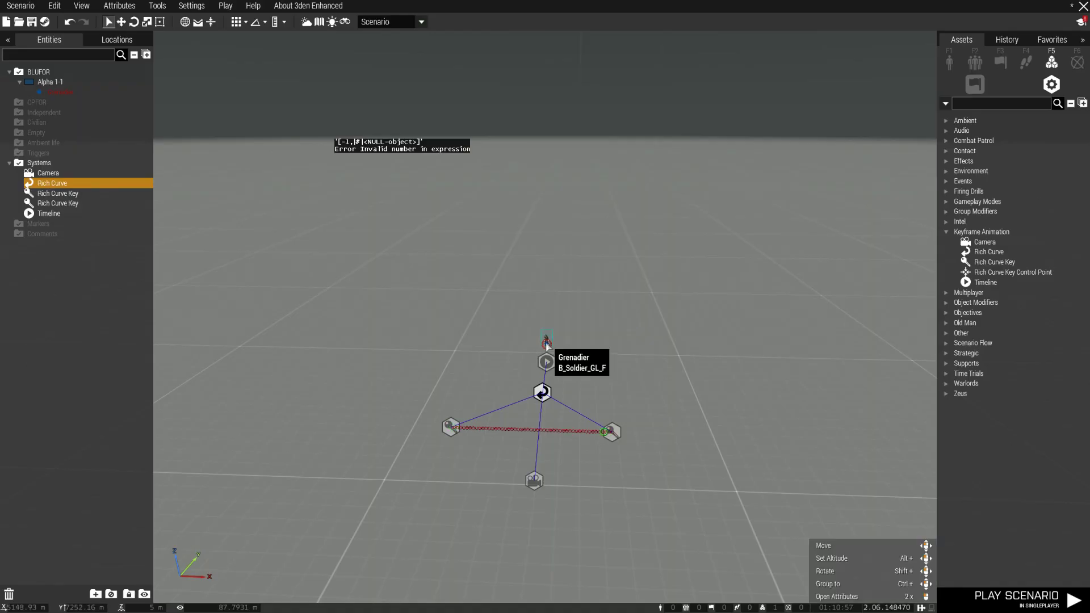
Step: Name the Grenadier man1, then open the Debug Console and close it without running anything
{"action": "double_click", "coordinate": [548, 347]}
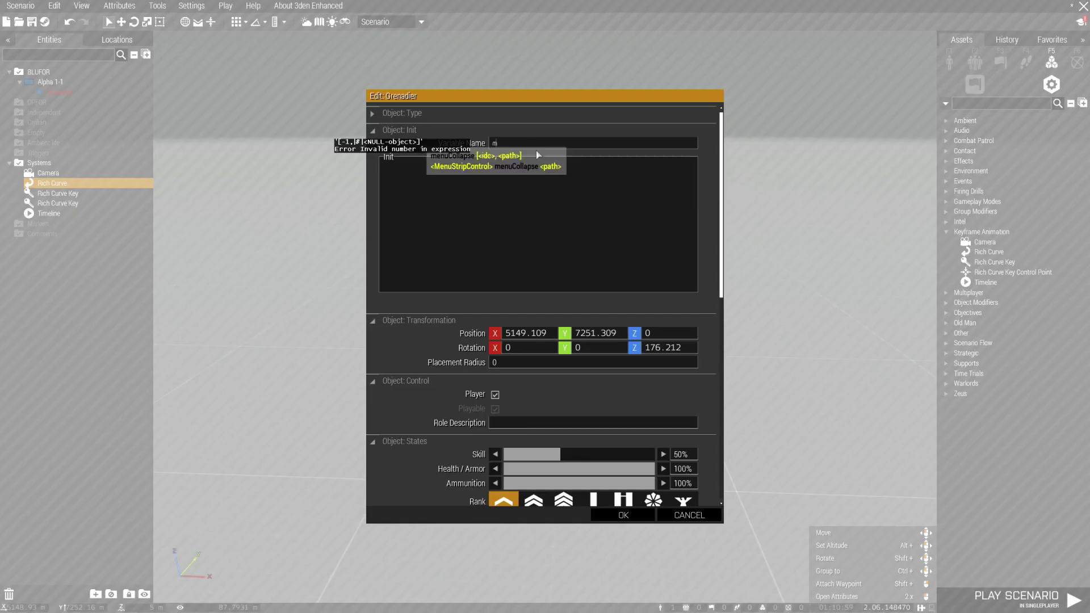
{"action": "left_click", "coordinate": [623, 515]}
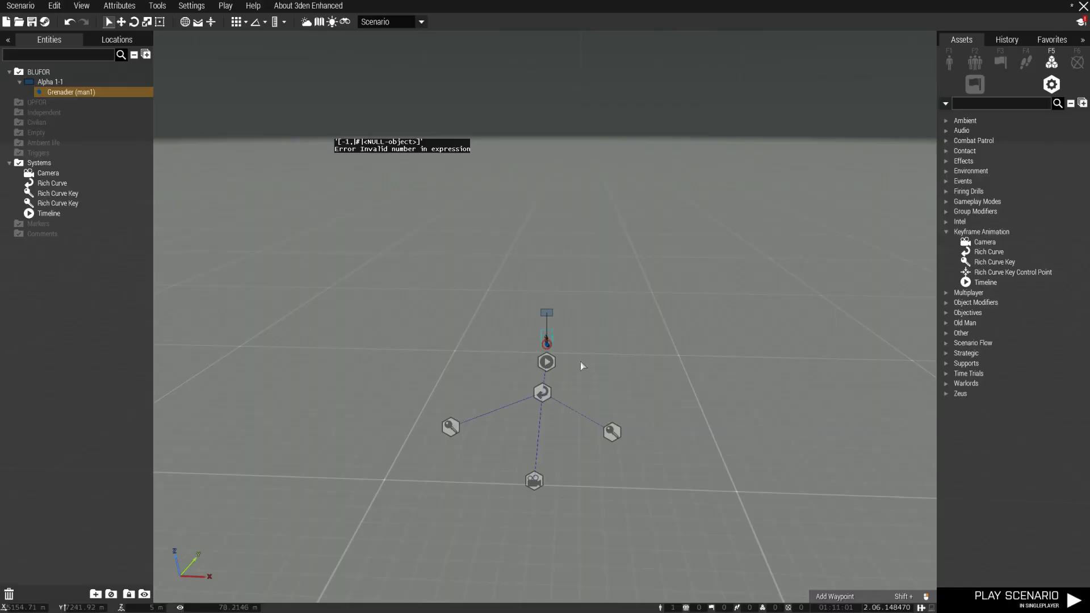
{"action": "left_click", "coordinate": [169, 8]}
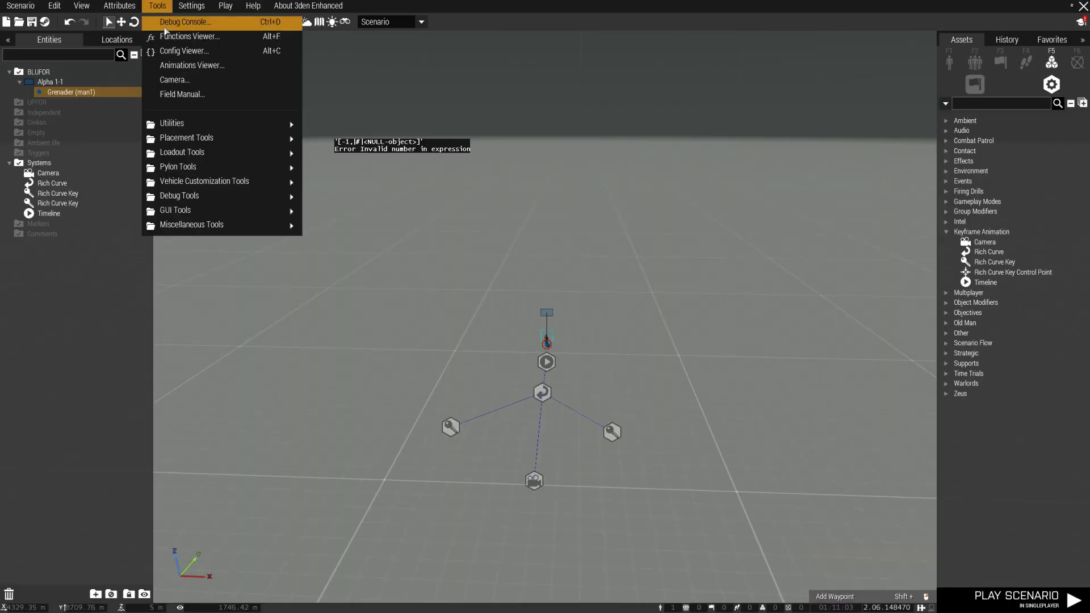
{"action": "left_click", "coordinate": [165, 27]}
{"action": "left_click_drag", "start_coordinate": [455, 194], "coordinate": [706, 203]}
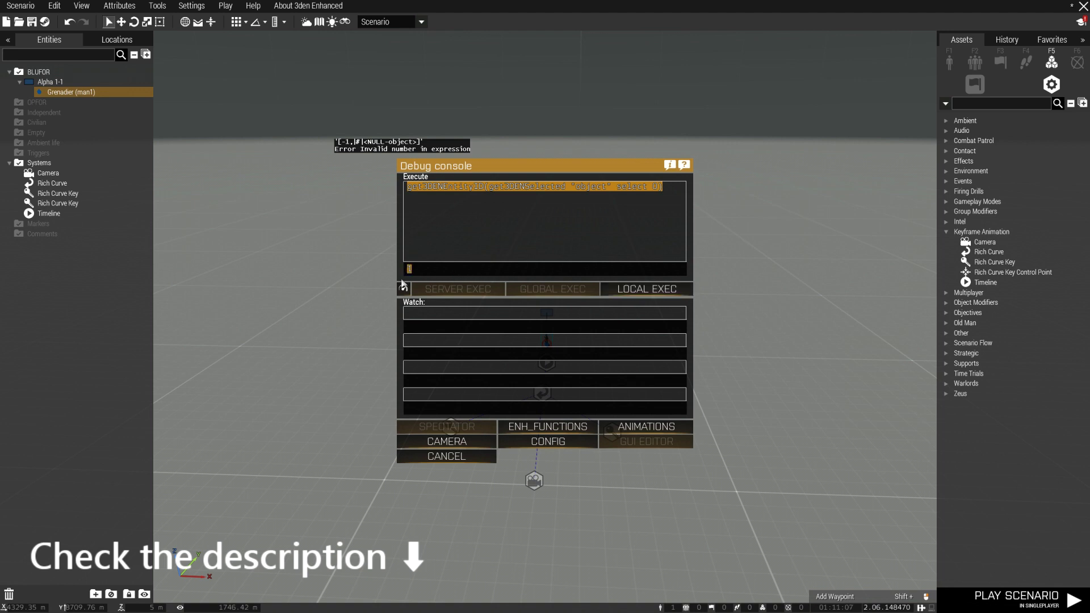
{"action": "left_click", "coordinate": [480, 456]}
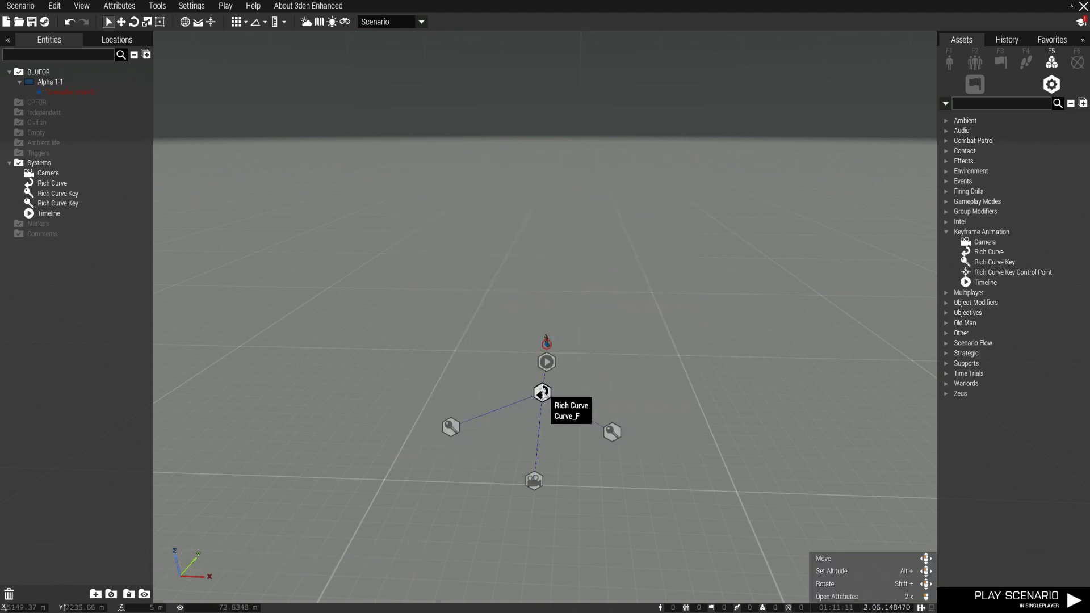
Step: Copy the Grenadier's 3DEN entity ID to the clipboard via the Log menu
{"action": "right_click", "coordinate": [547, 347]}
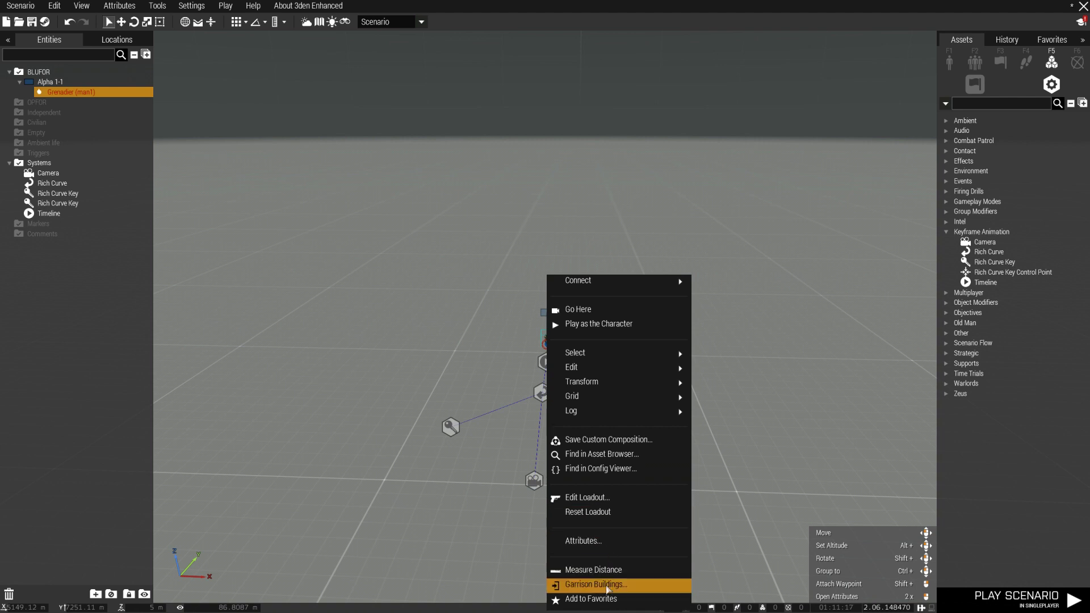
{"action": "mouse_move", "coordinate": [653, 411]}
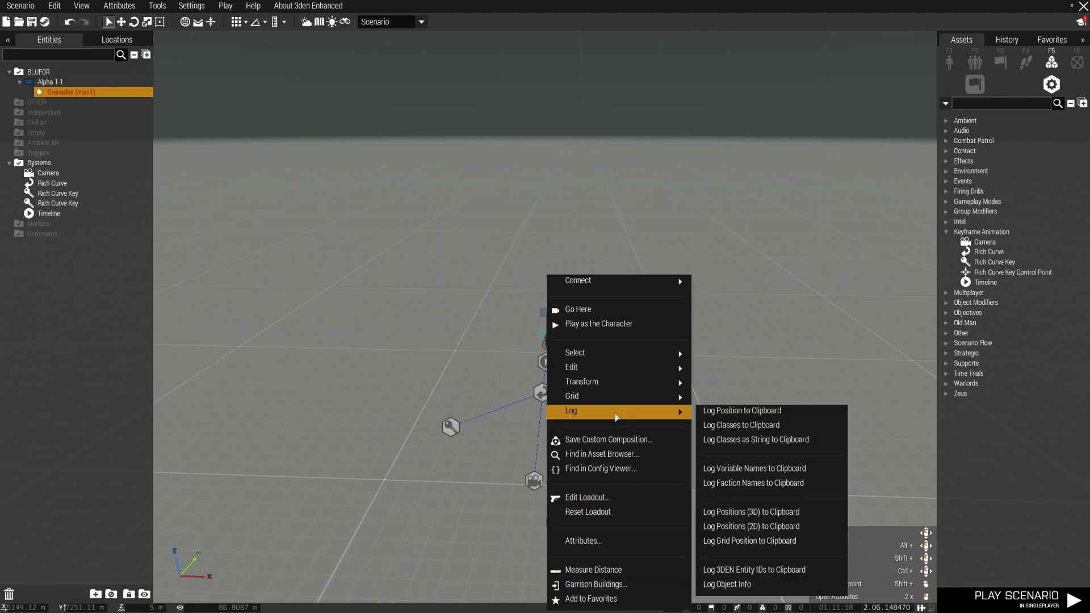
{"action": "left_click", "coordinate": [764, 571]}
Step: Set the Rich Curve's Look At target to the Grenadier's ID, then play the scenario
{"action": "double_click", "coordinate": [542, 392]}
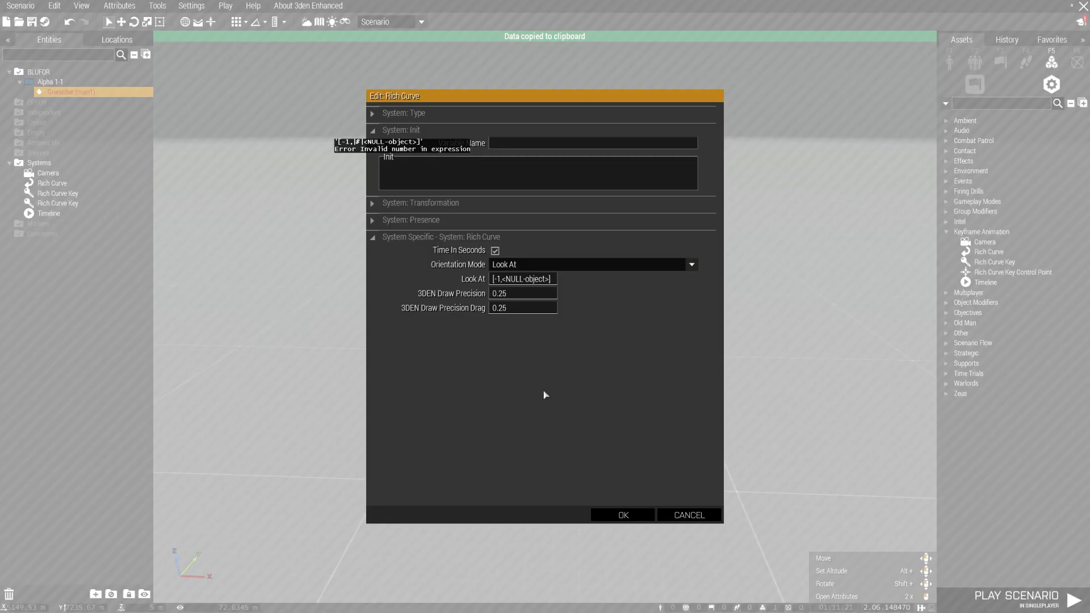
{"action": "double_click", "coordinate": [497, 279]}
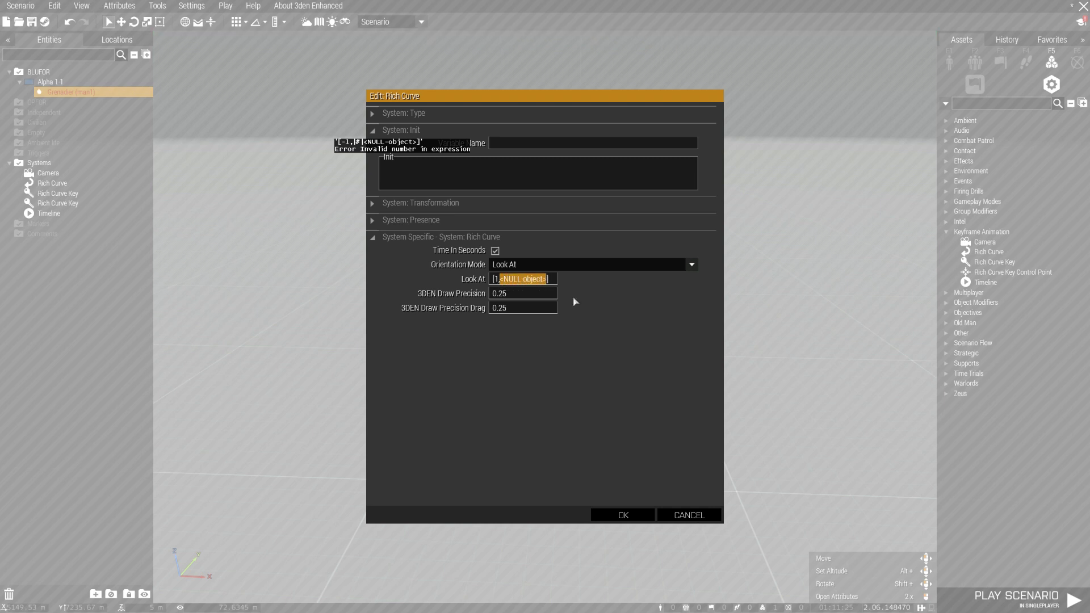
{"action": "left_click", "coordinate": [624, 515]}
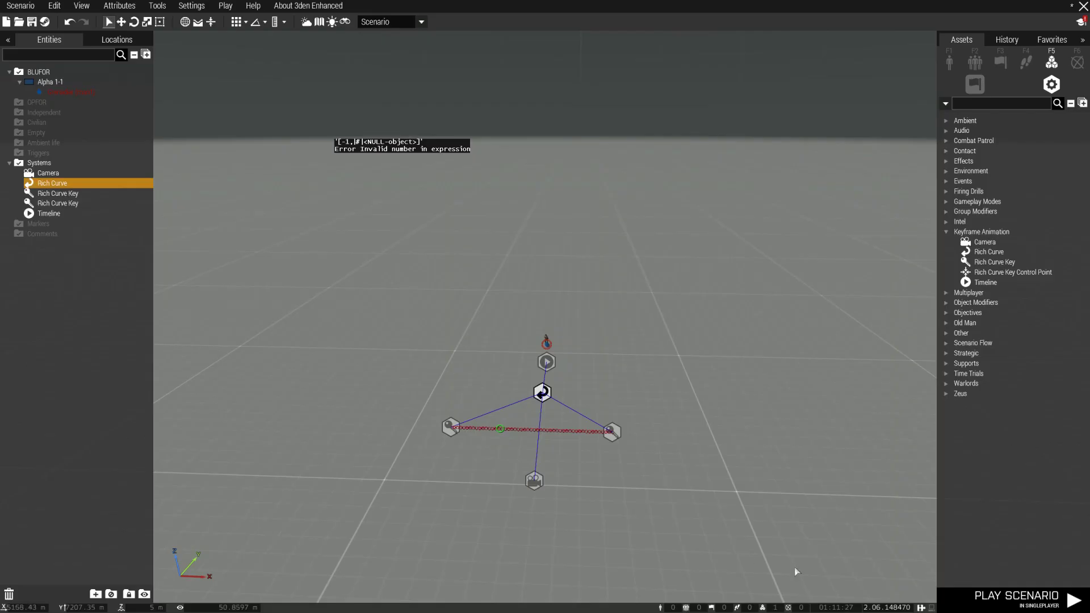
{"action": "left_click", "coordinate": [1022, 607]}
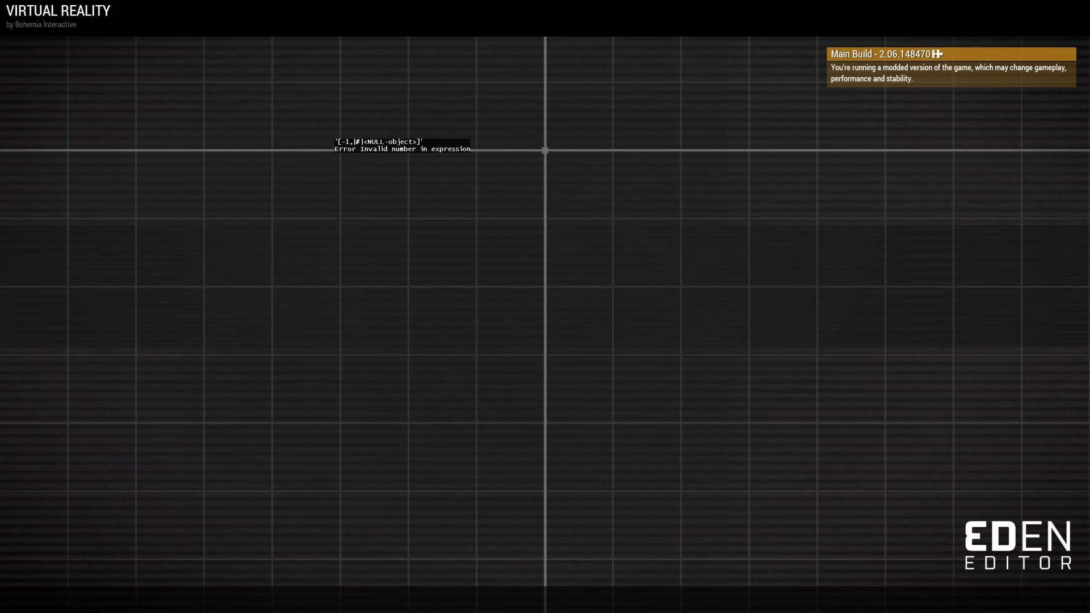